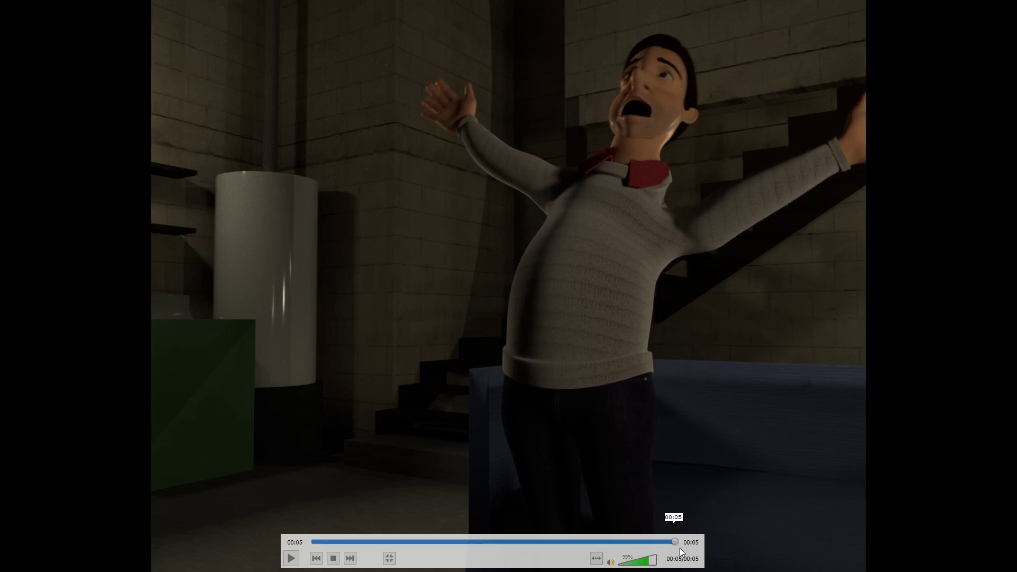
Scrub through the rendered animation video, stopping at about 1 and 3 seconds, and leave full-screen playback.
drag(679, 547, 398, 541)
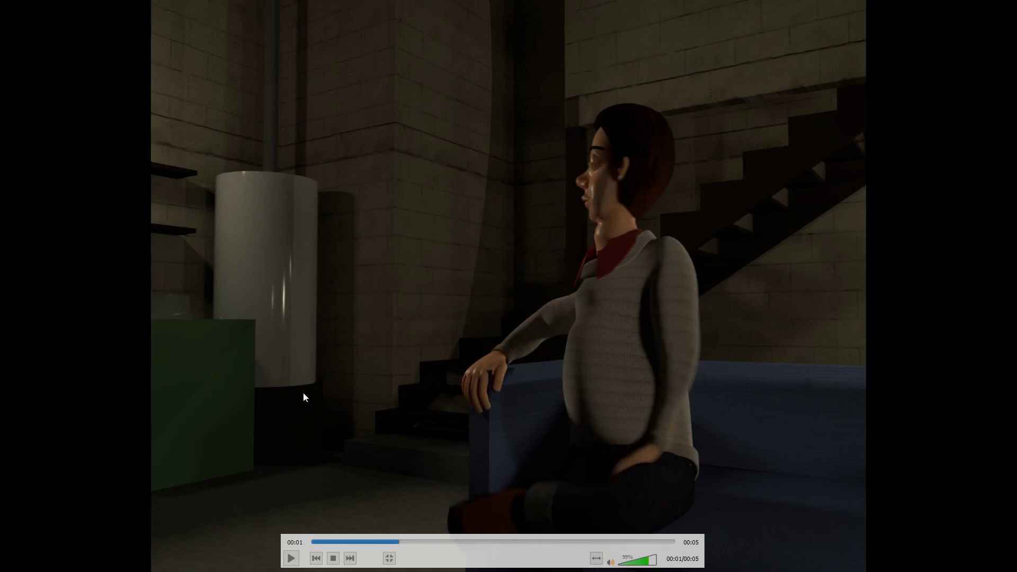
drag(399, 542, 603, 545)
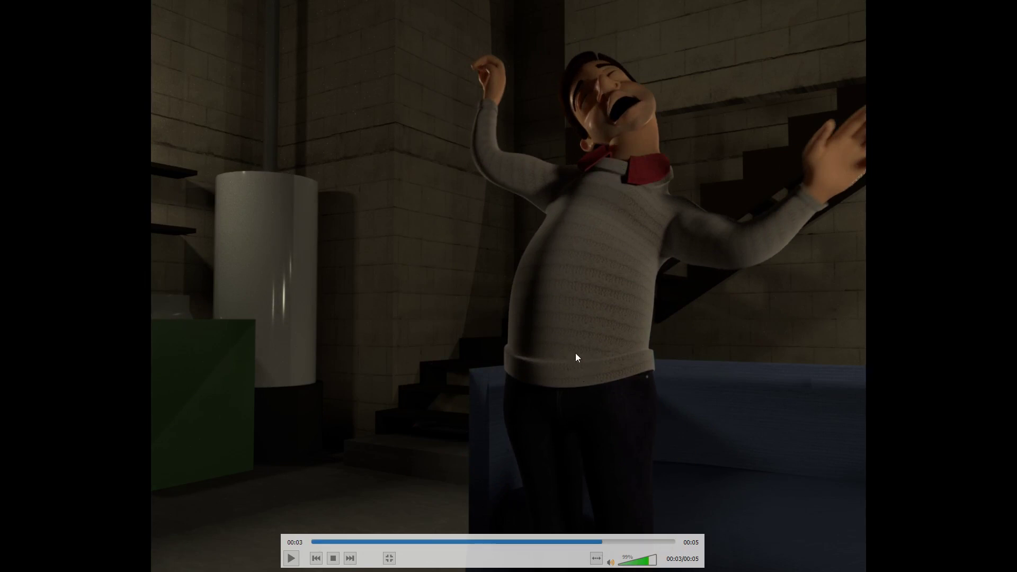
key(Escape)
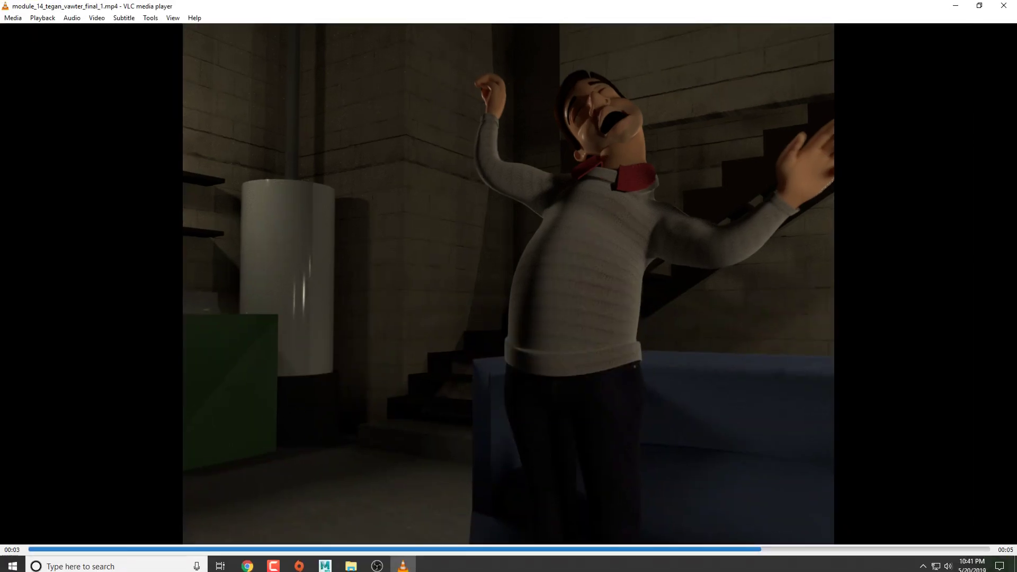
Switch to Autodesk Maya and look through the MainCAM camera in the viewport.
mouse_move(325, 564)
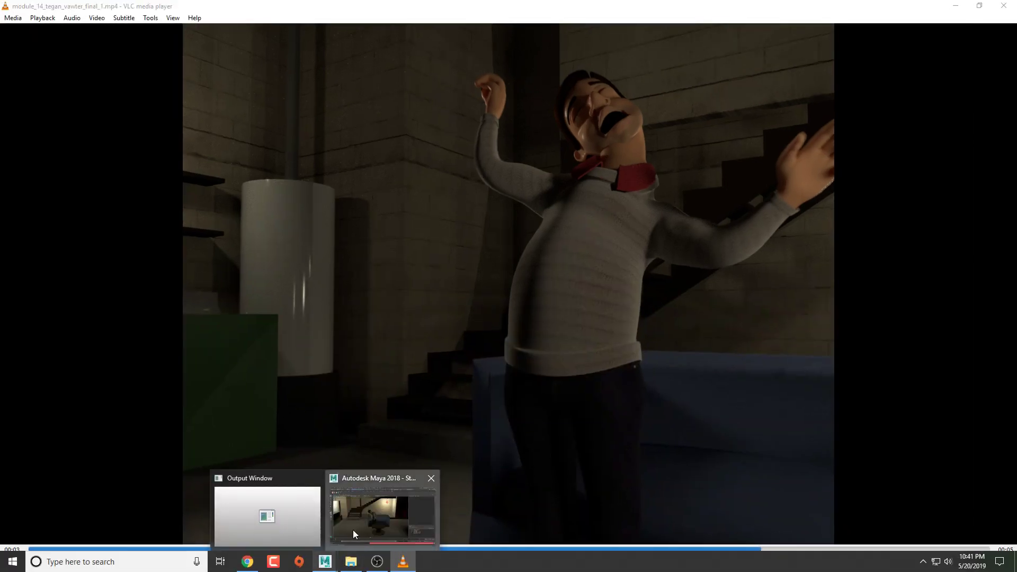
click(355, 529)
click(188, 86)
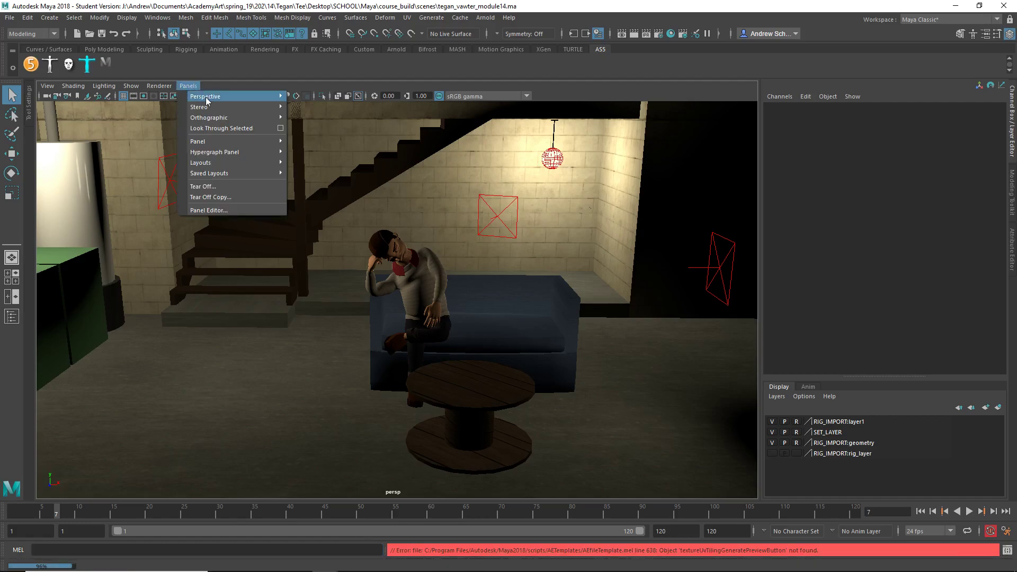
mouse_move(206, 101)
click(305, 96)
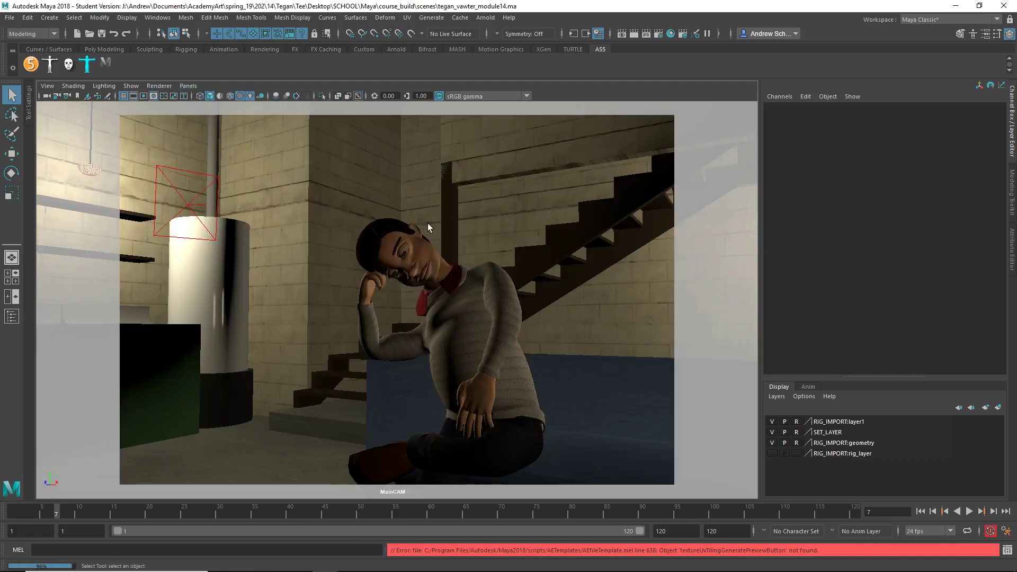
Scrub the VLC video to about 1 second for reference, and move the Maya timeline to the matching pose at frame 25.
key(alt+Tab)
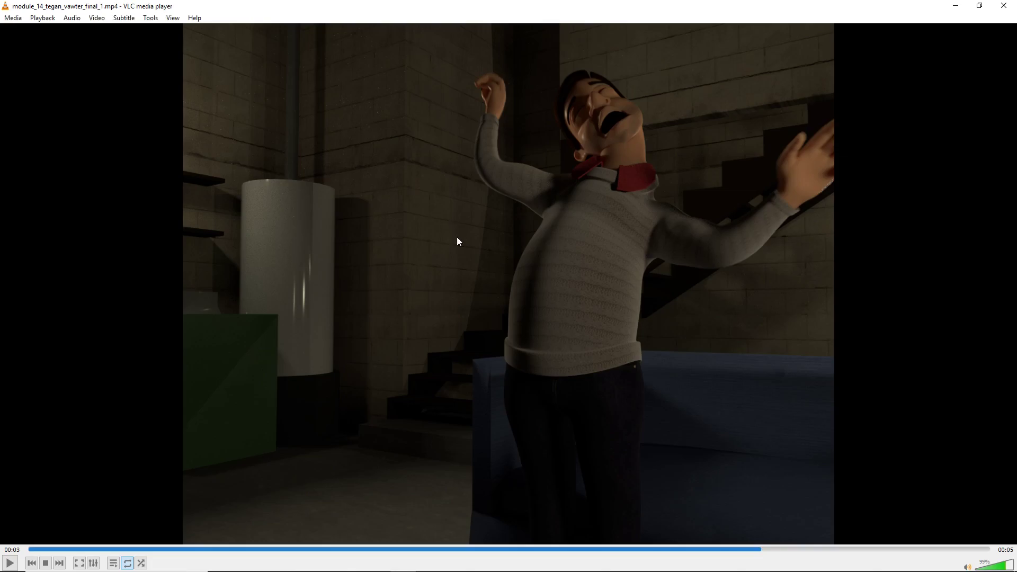
click(30, 550)
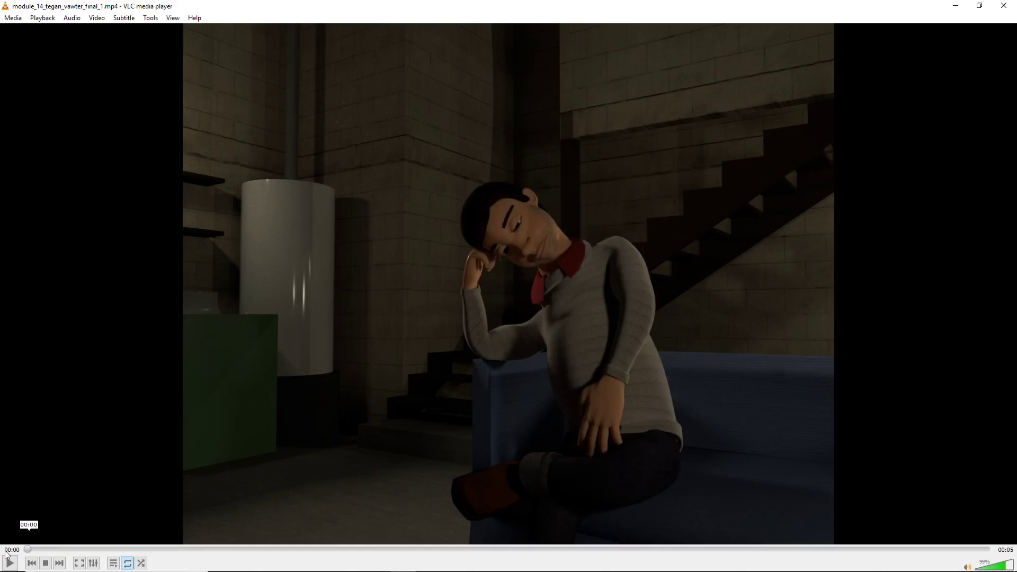
drag(30, 552, 223, 549)
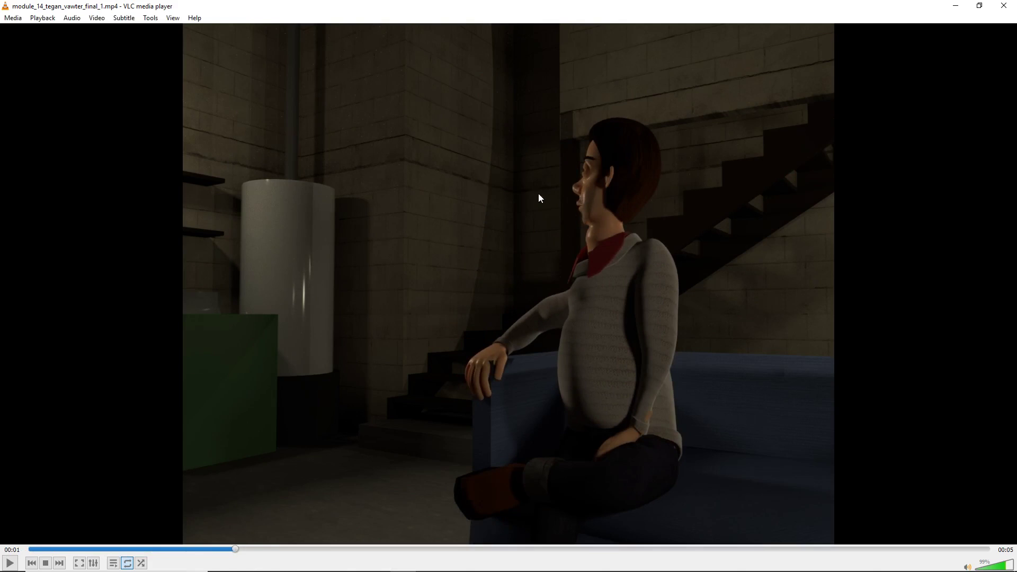
key(alt+Tab)
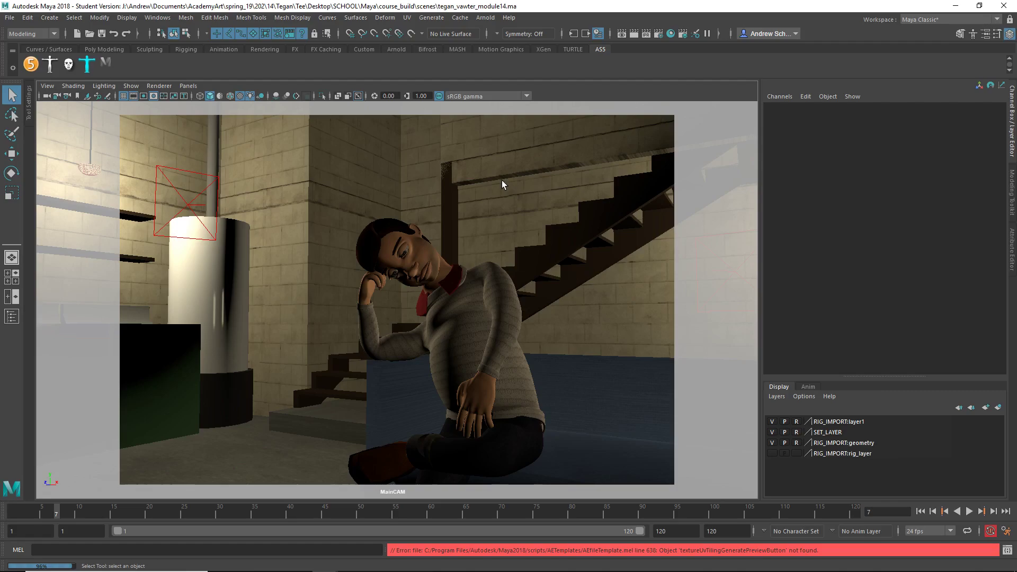
drag(57, 512, 183, 512)
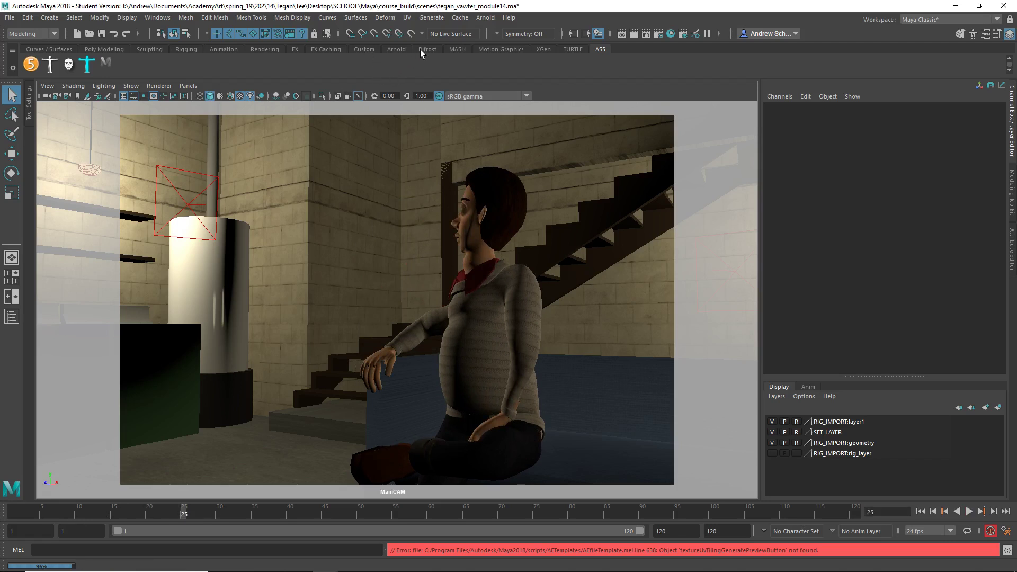
Open the Render View and take a wireframe snapshot from MainCAM.
click(622, 34)
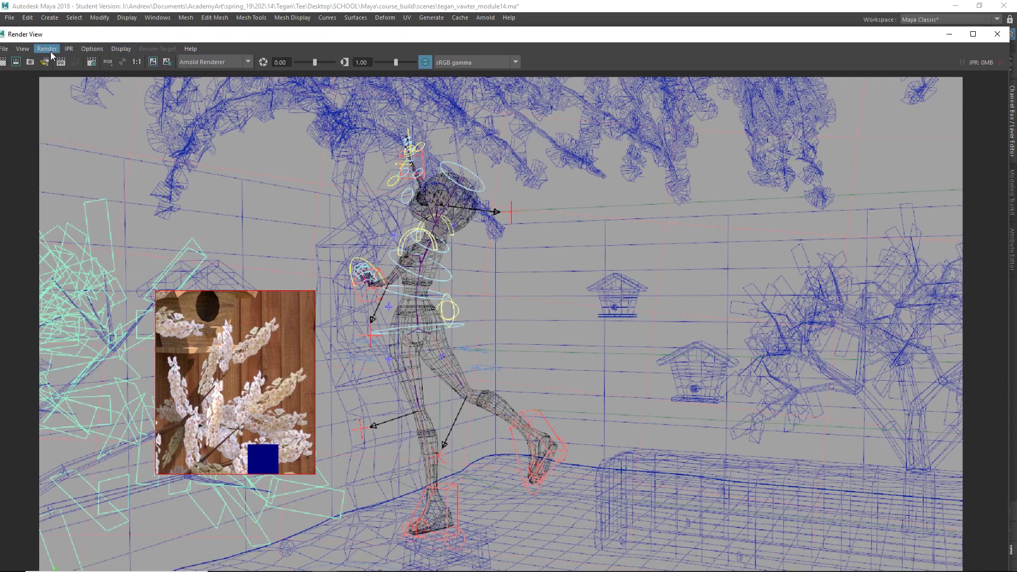
click(47, 48)
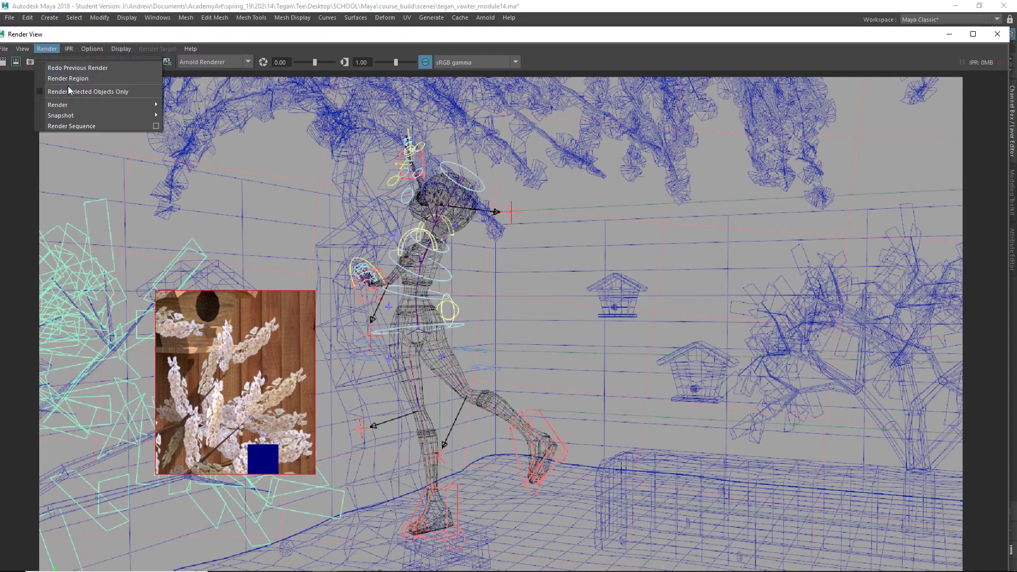
mouse_move(76, 107)
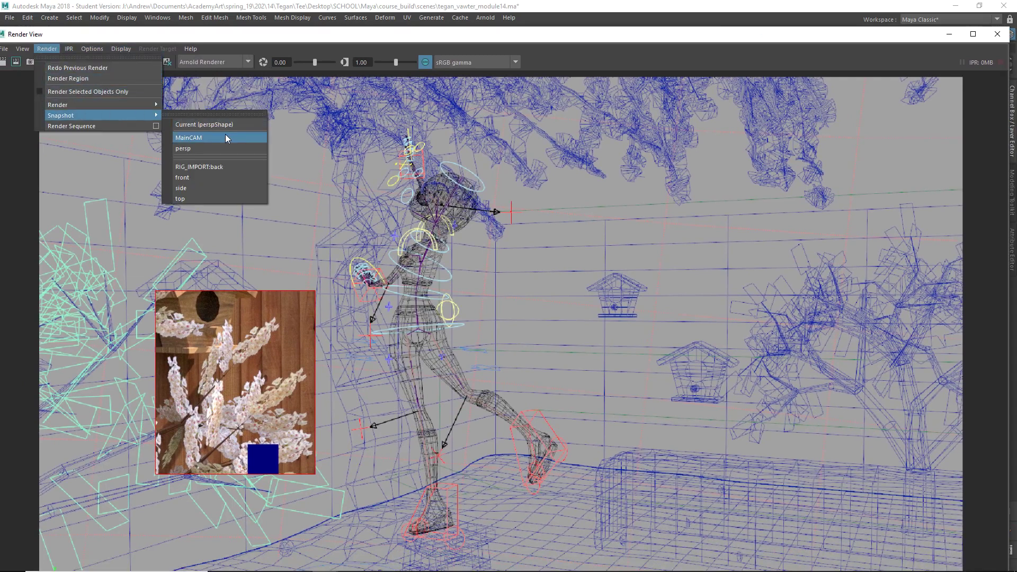
click(224, 136)
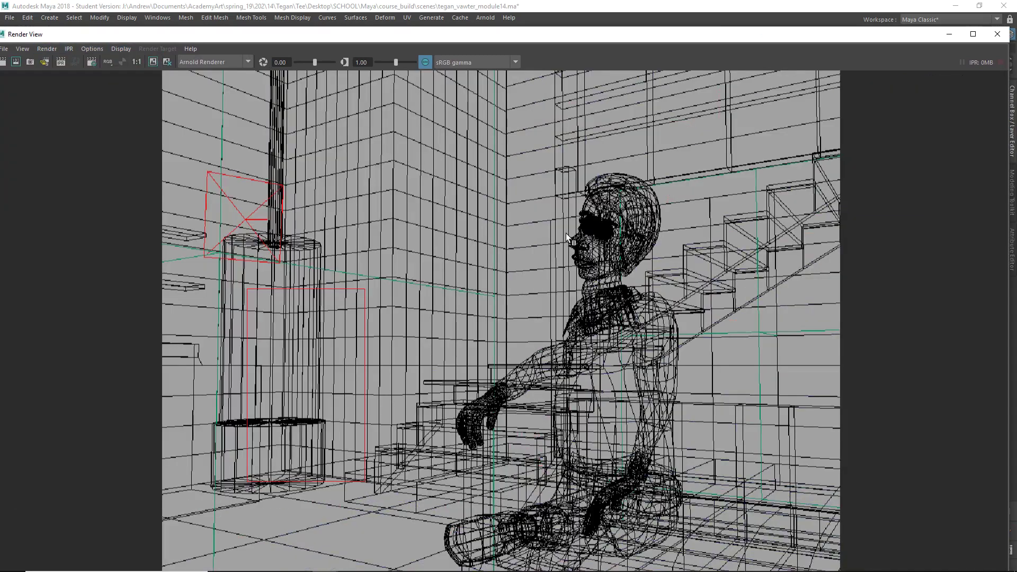
Mark a render region around the character's lower face, render it with Arnold, and close the Render View.
drag(567, 234, 612, 275)
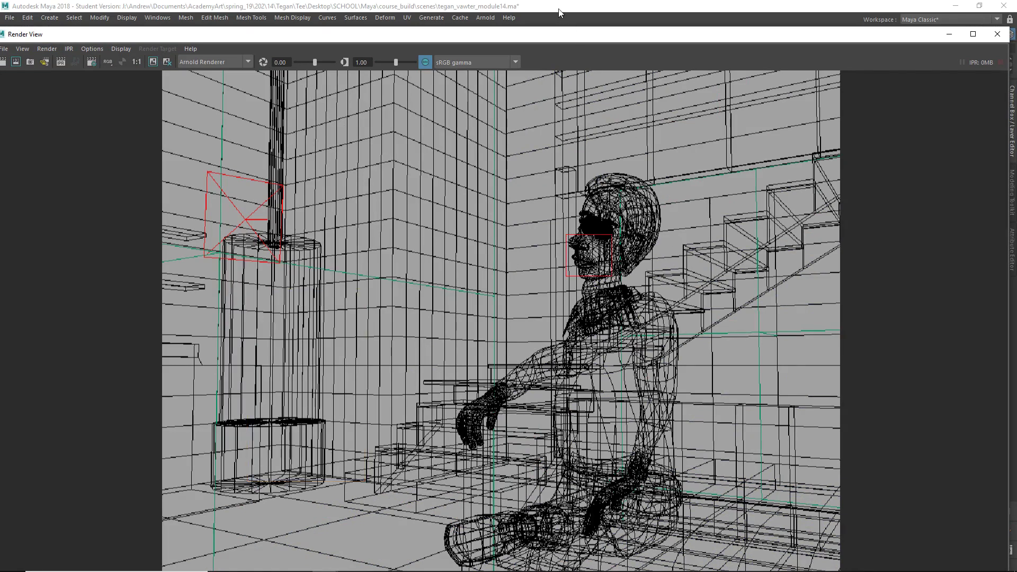
drag(396, 34, 485, 36)
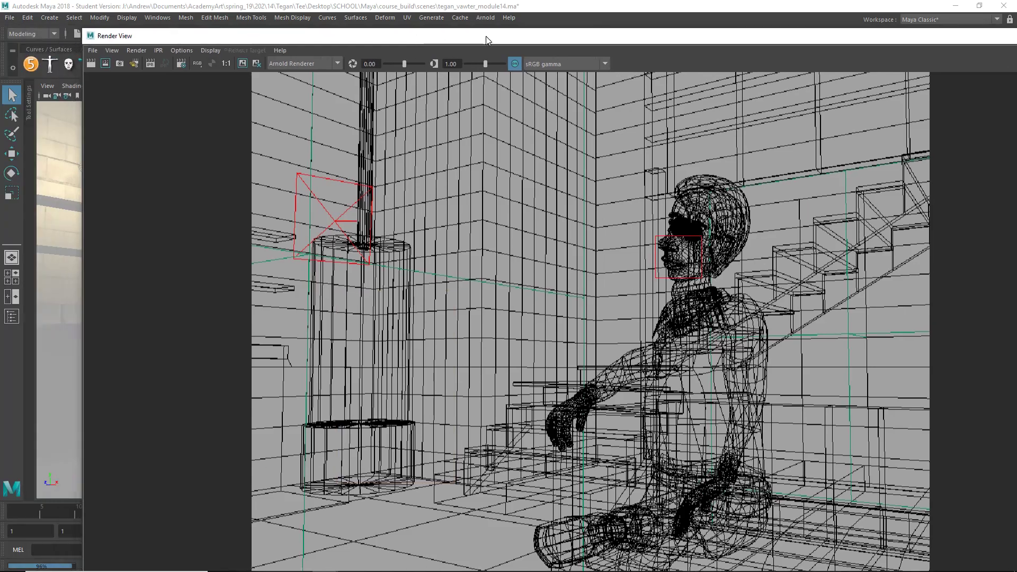
click(106, 63)
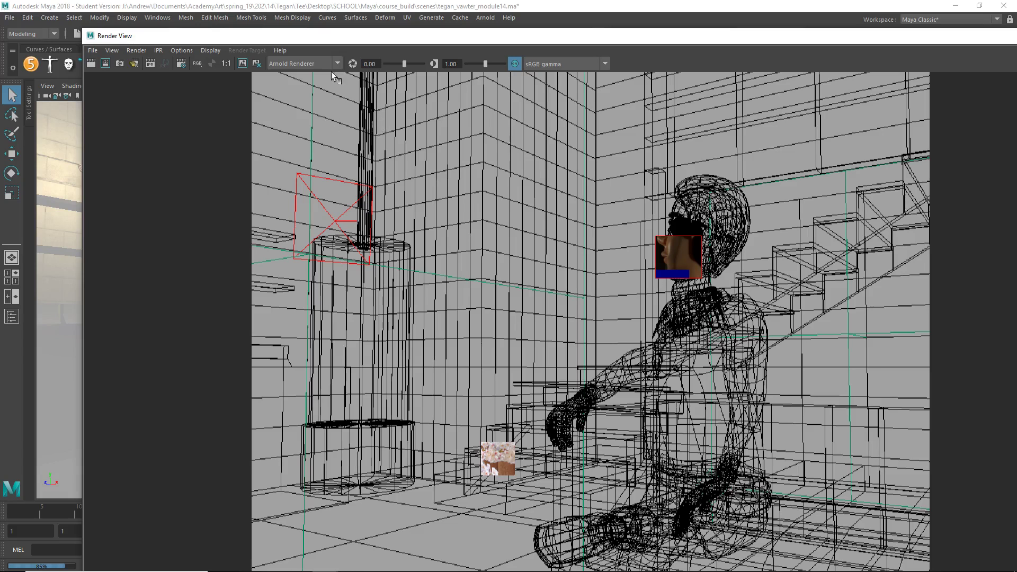
drag(281, 41, 265, 20)
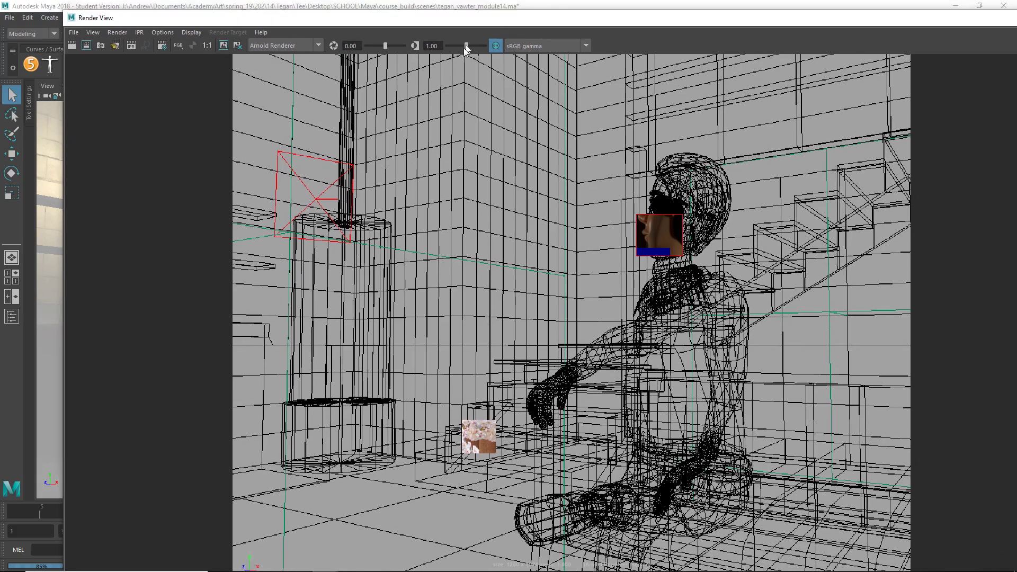
drag(494, 21, 339, 129)
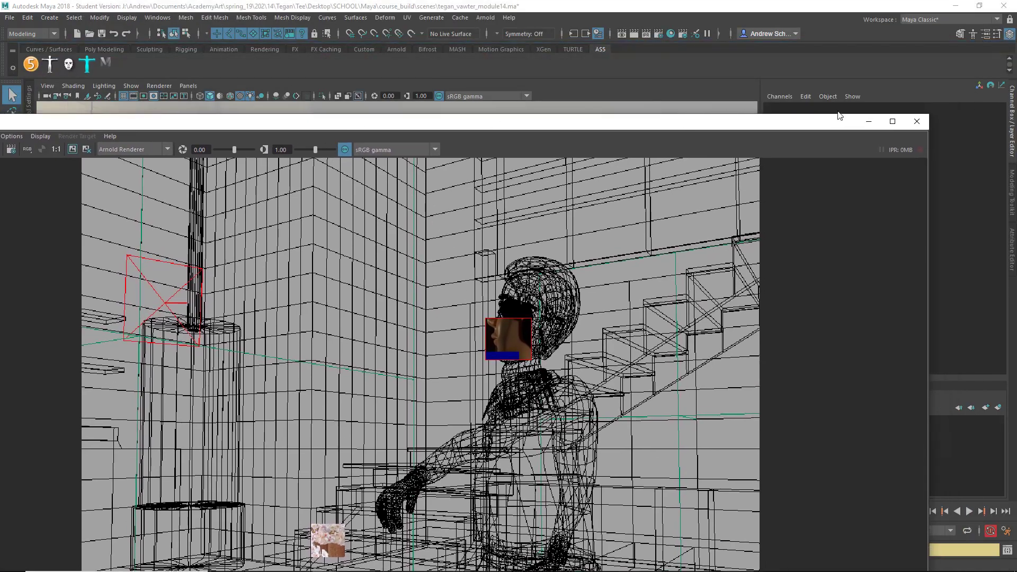
click(917, 121)
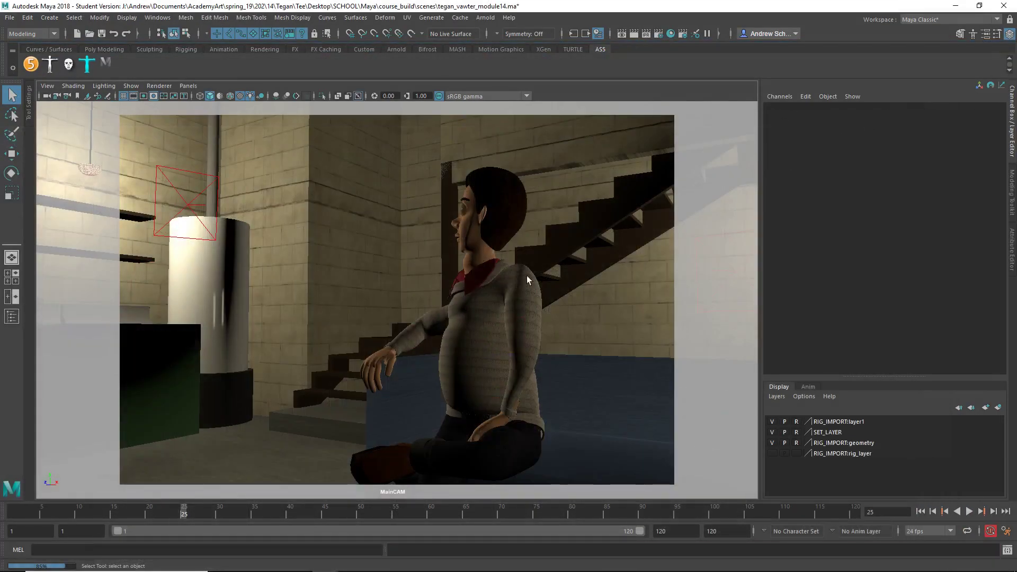
Take layer1, SET_LAYER and the geometry layer out of reference mode, and show the head mesh's aiStandardSurface1 material attributes.
drag(797, 443, 797, 422)
click(466, 239)
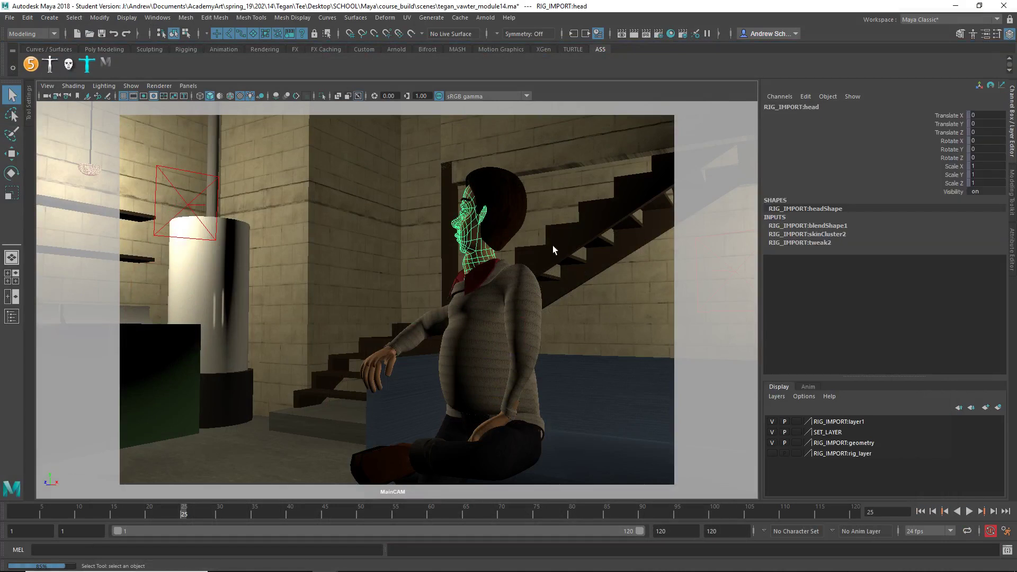
key(ctrl+a)
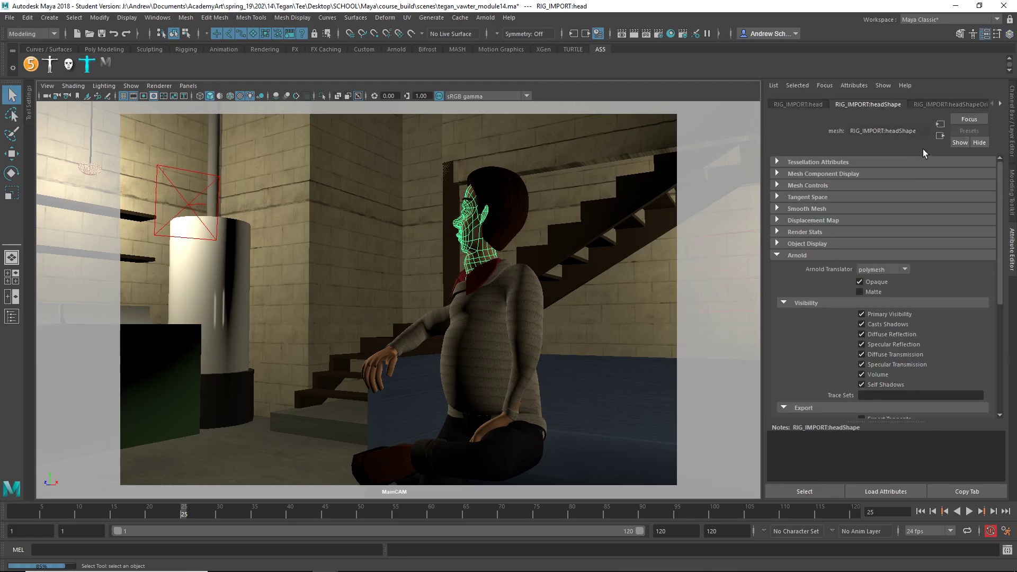
click(1000, 104)
click(1000, 104)
click(1000, 104)
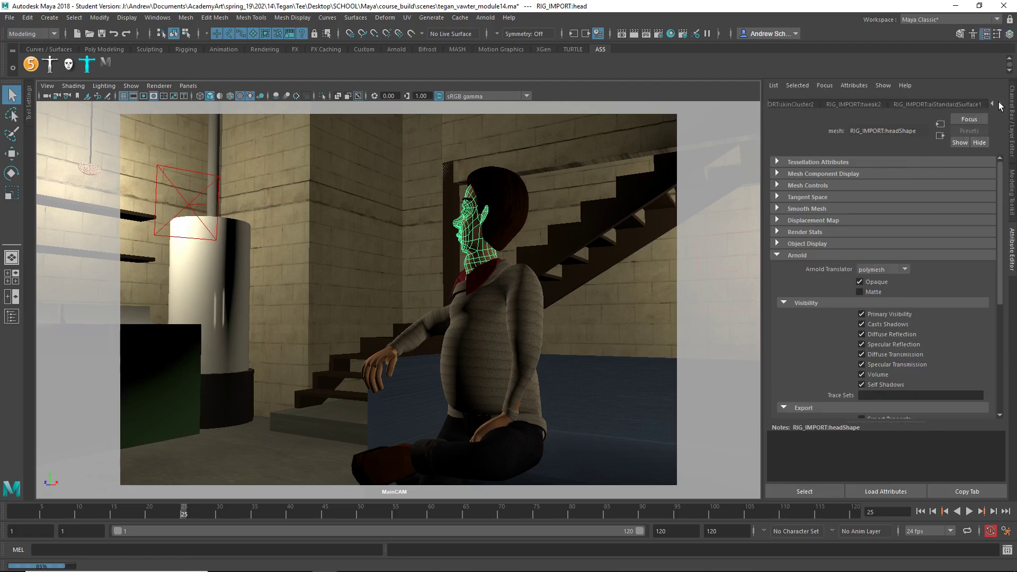
click(955, 104)
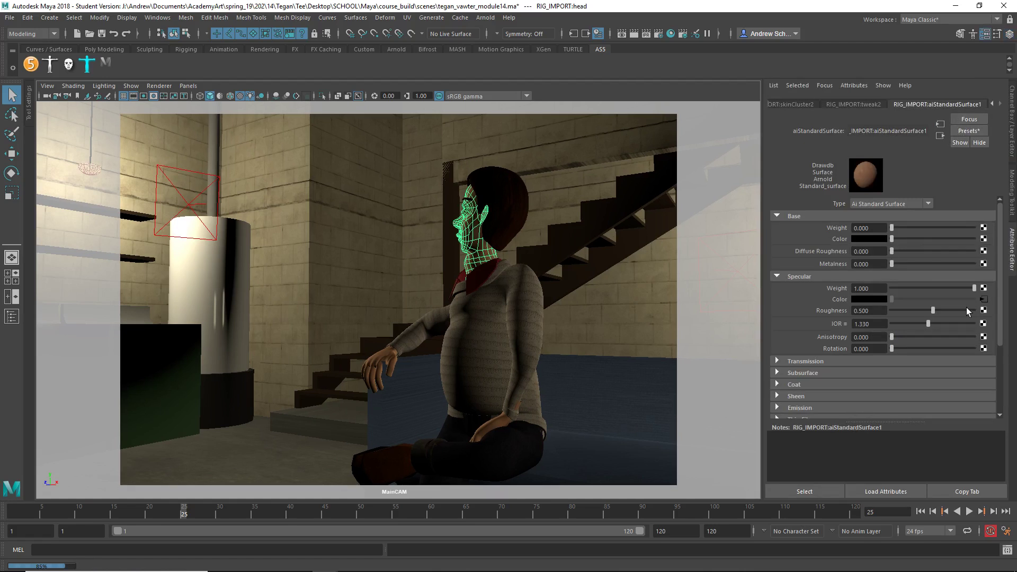
Inspect the texture connected to the head material's specular color, and set the material's specular weight to 0.234.
click(984, 300)
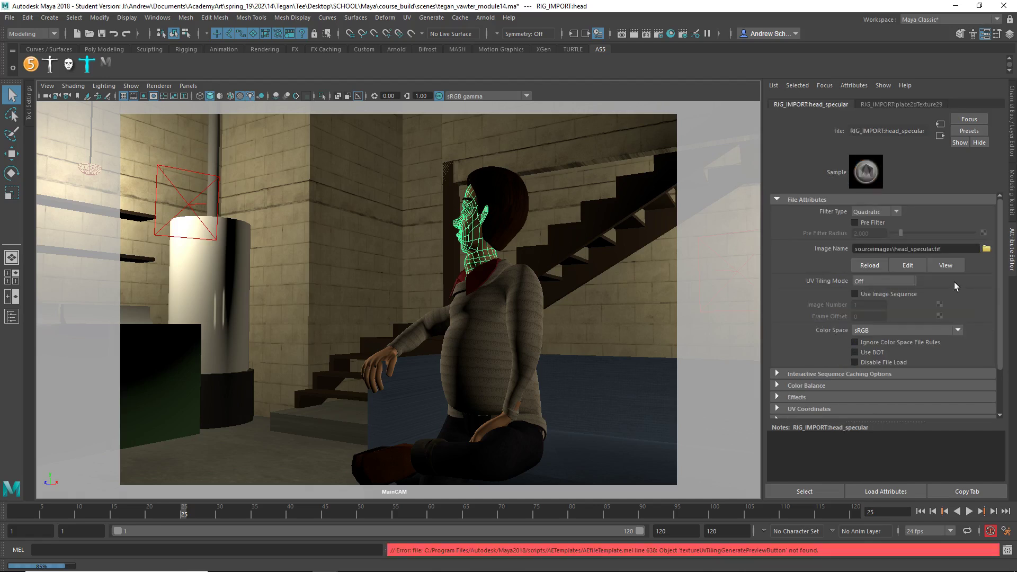
click(940, 136)
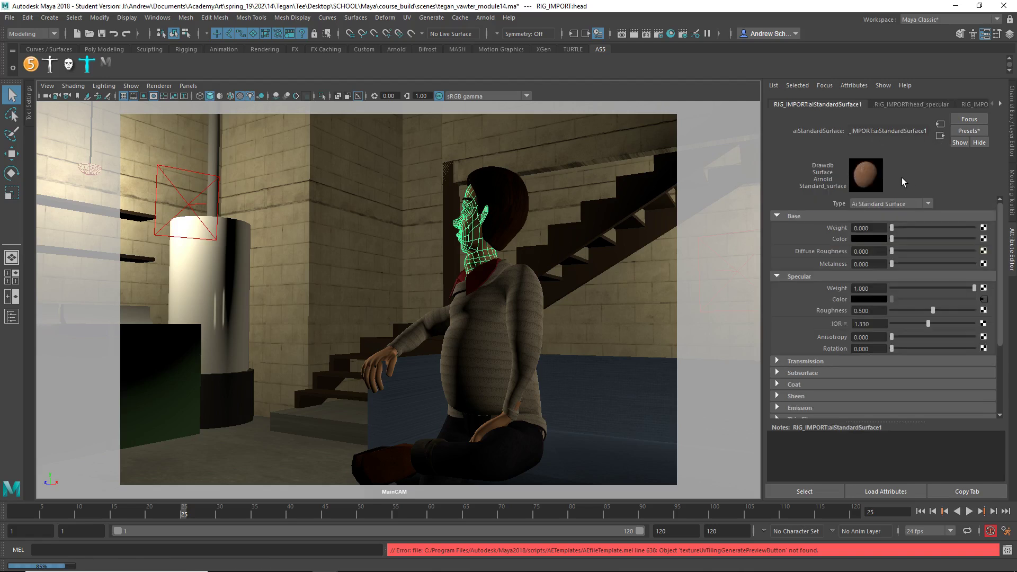
click(910, 288)
Re-render the face region with the reduced specular weight in a maximized Render View, and close the view.
click(633, 33)
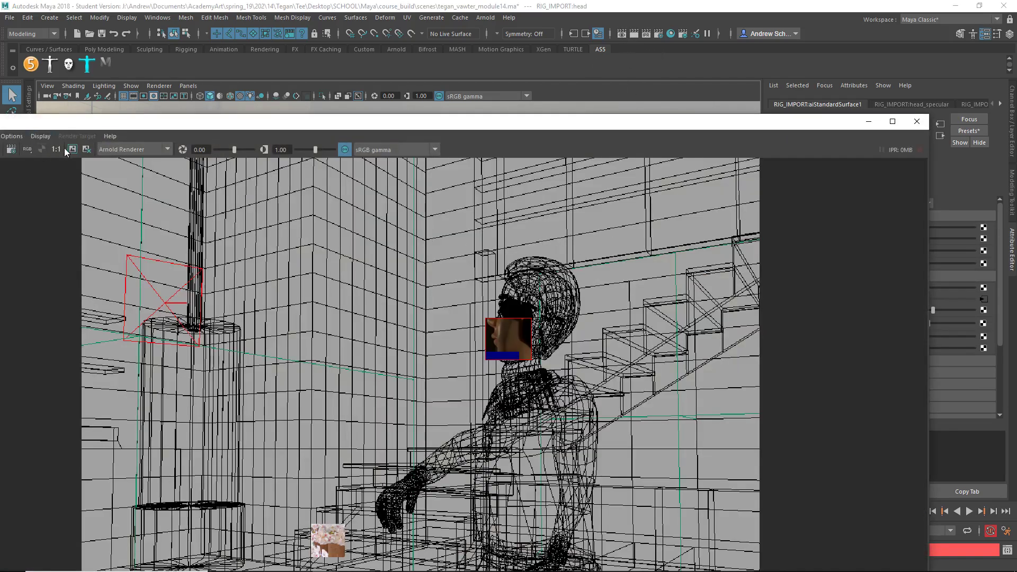
drag(88, 127, 150, 63)
drag(69, 63, 132, 63)
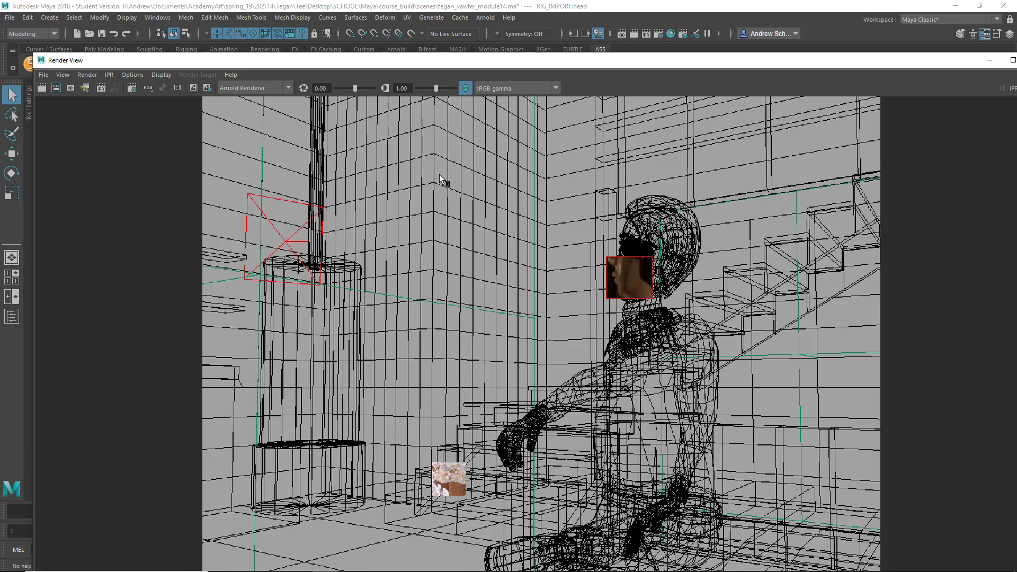
drag(458, 64, 438, 2)
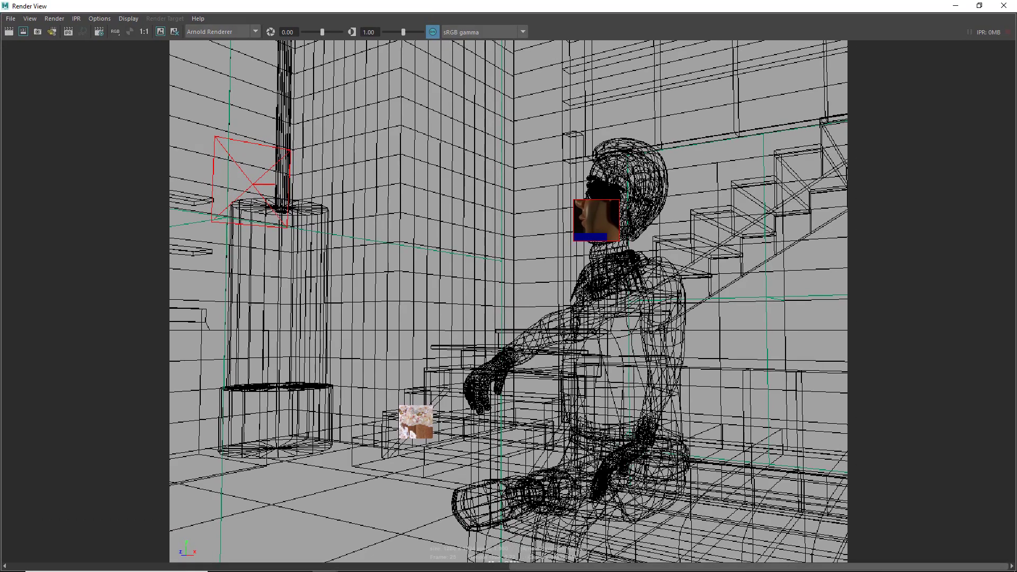
click(1004, 6)
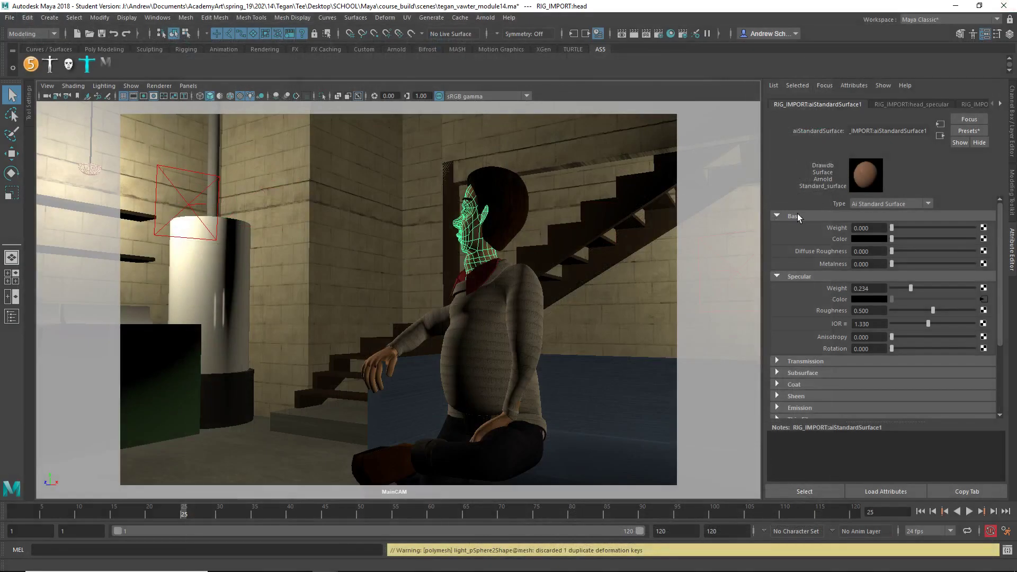
Lower the Color Balance exposure of the head_specular texture below zero, and re-render the face region.
click(983, 299)
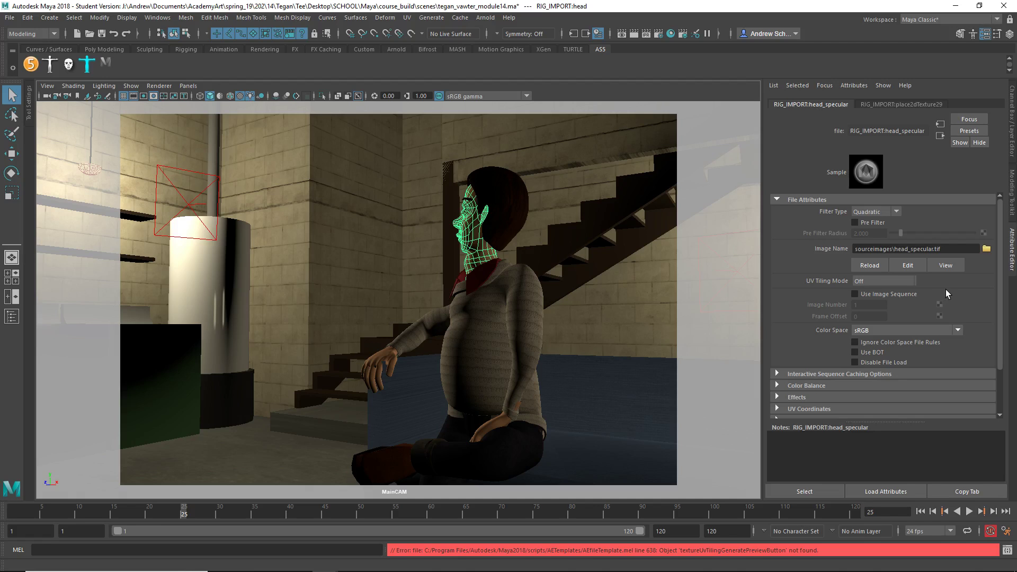
click(814, 389)
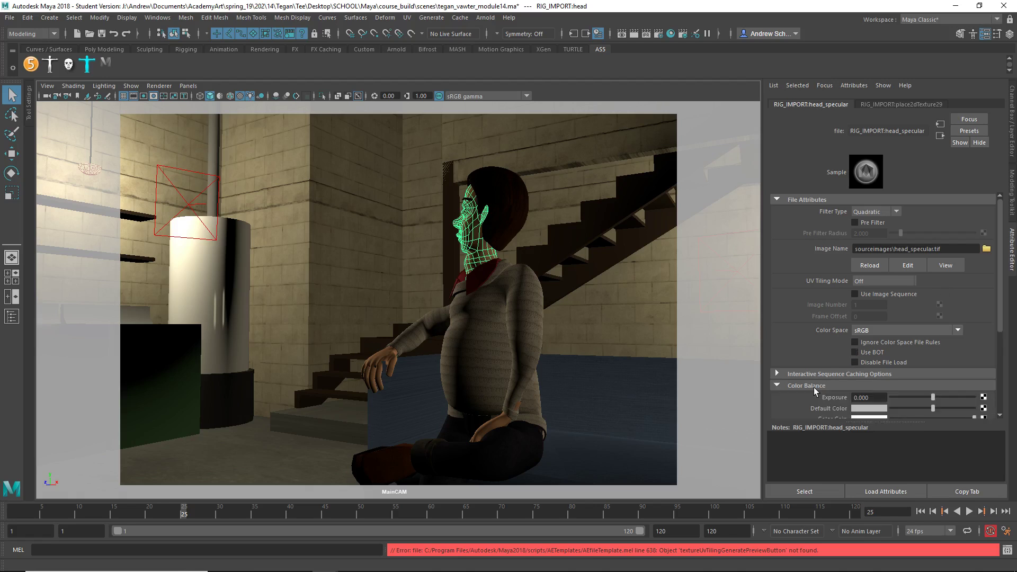
scroll(814, 386, down, 1)
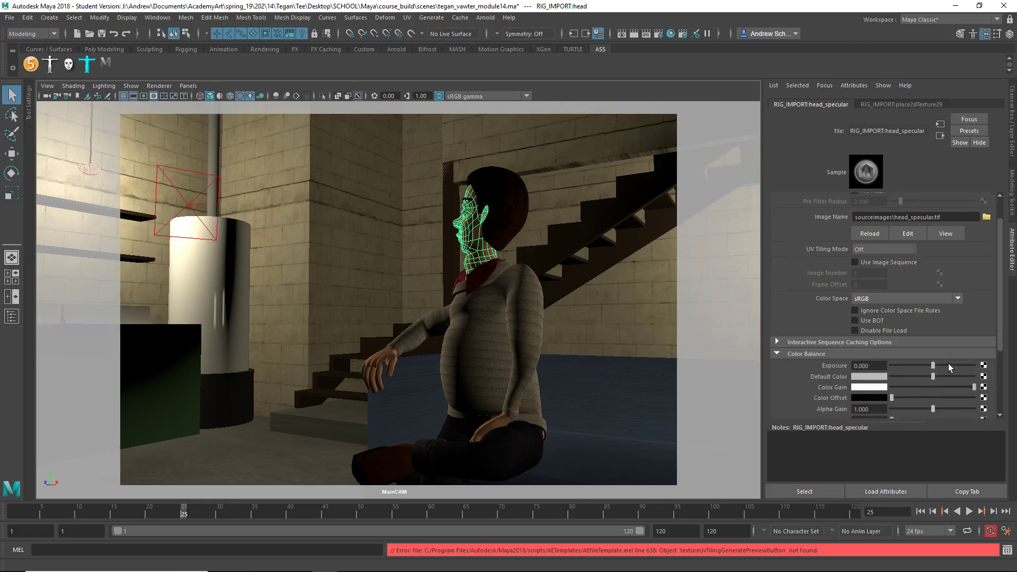
click(918, 365)
click(914, 365)
click(634, 34)
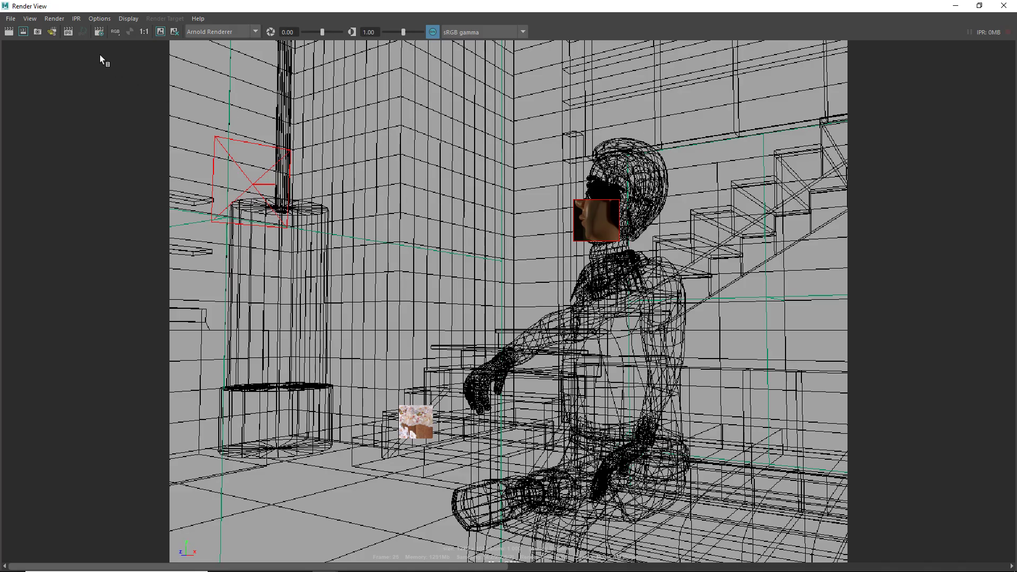
Re-render the face region, extend the region to cover more of the face, render it again, and close the Render View.
click(23, 31)
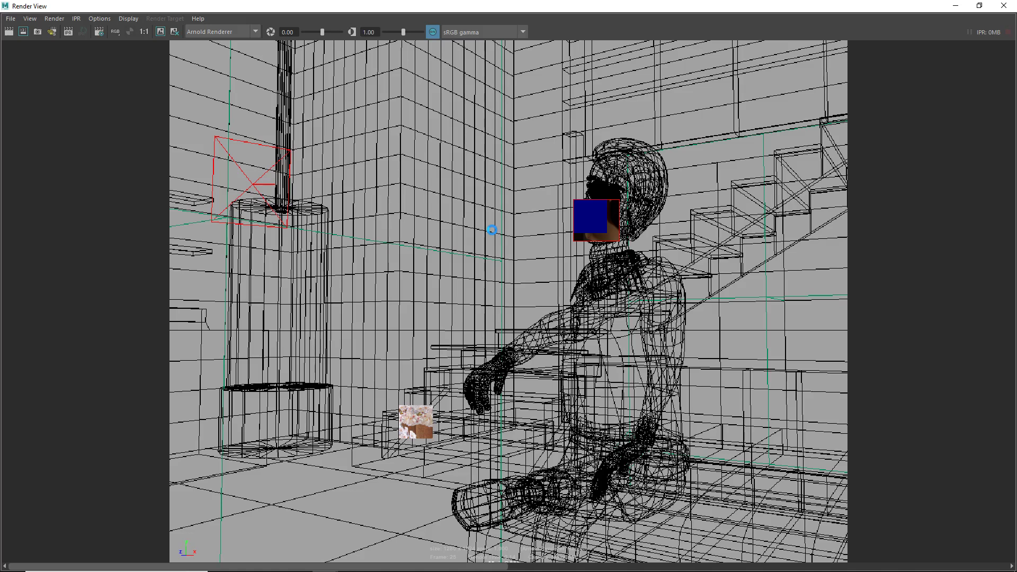
mouse_move(563, 189)
mouse_down()
mouse_move(600, 236)
mouse_move(576, 186)
mouse_up()
click(23, 31)
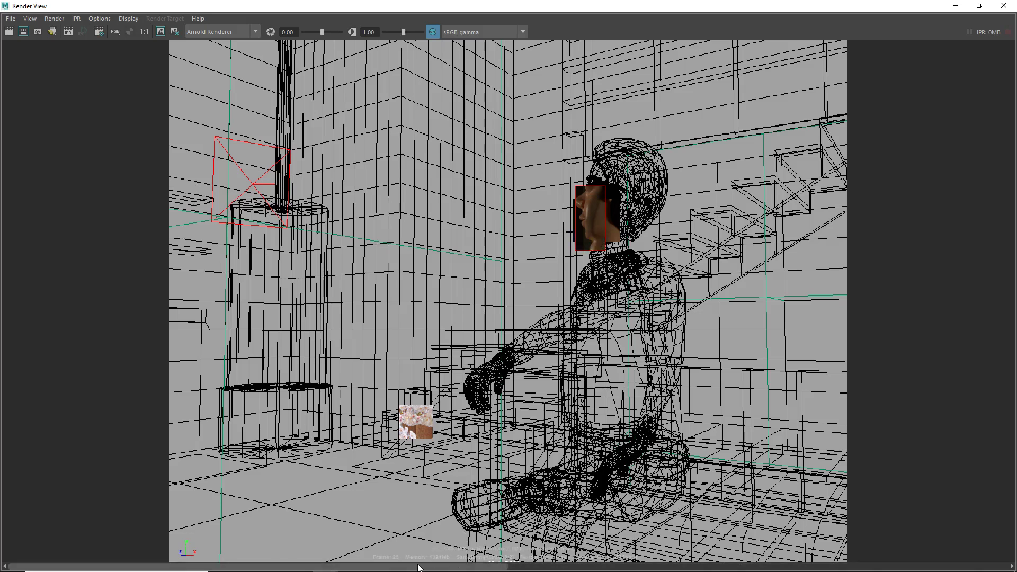
click(1004, 6)
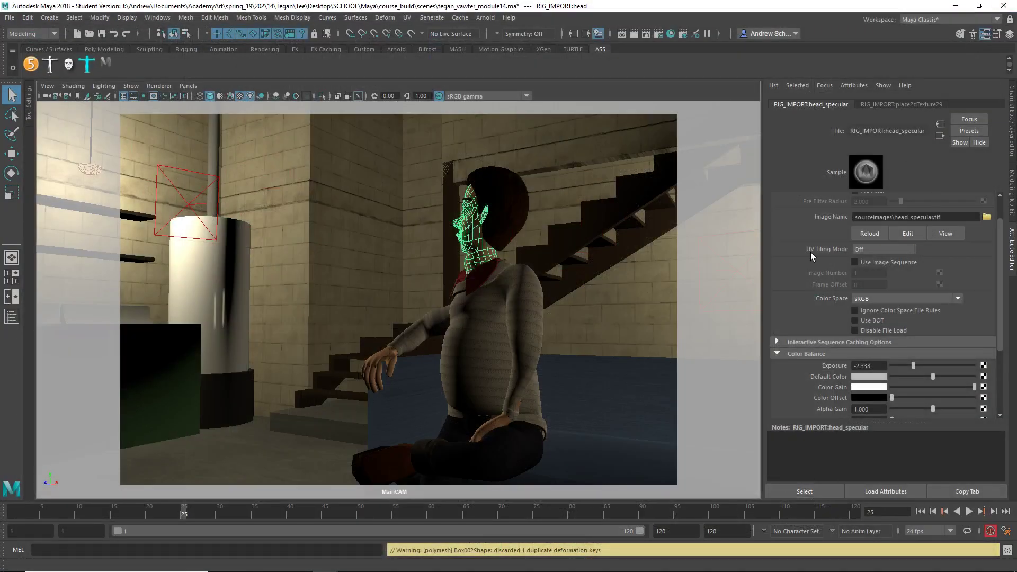
Darken the head_specular texture's color gain and default color, set its alpha gain to 0.403, and re-render the face region.
scroll(811, 253, down, 2)
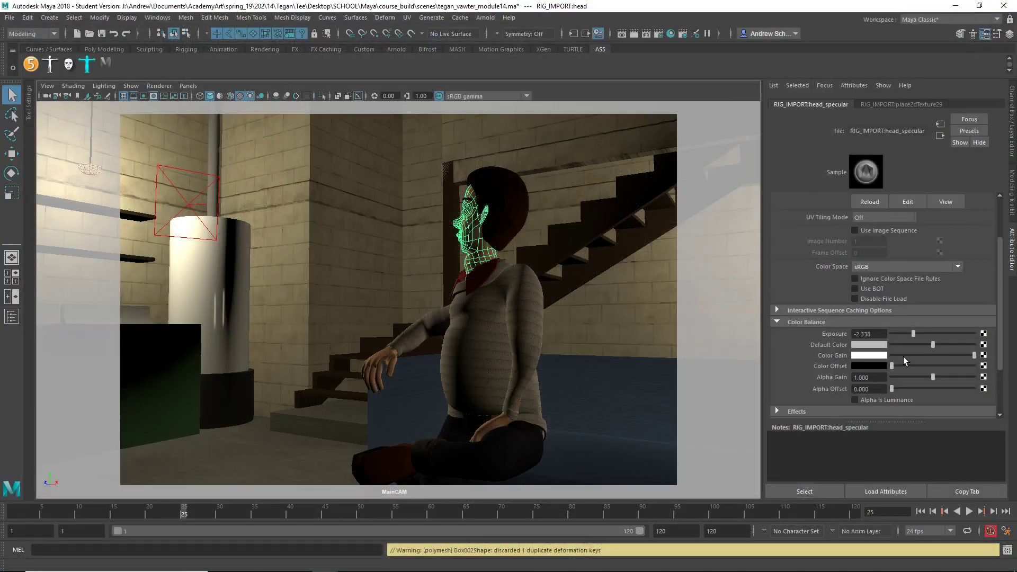
drag(920, 354, 897, 357)
click(866, 170)
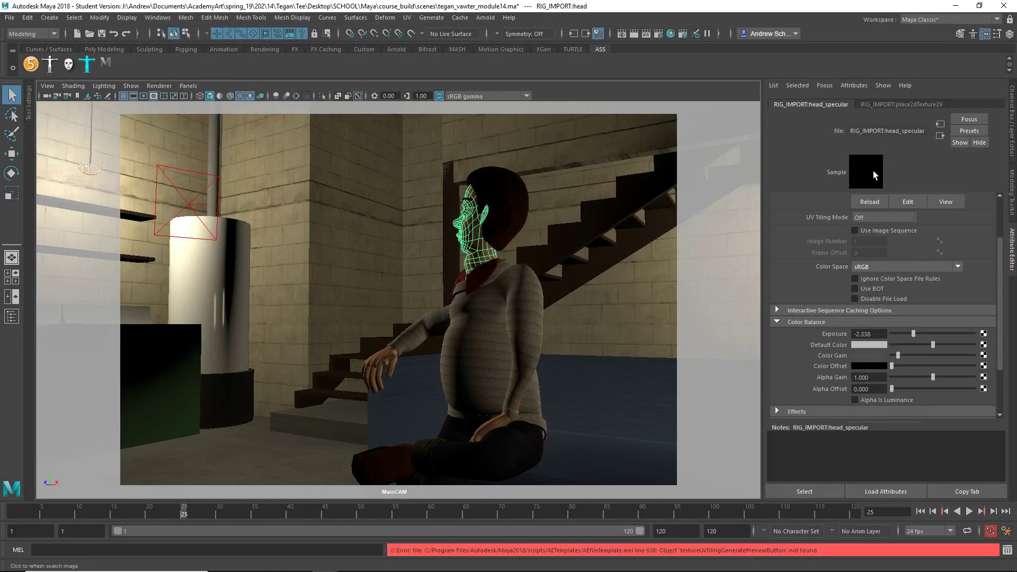
mouse_move(914, 357)
mouse_down()
mouse_move(927, 357)
mouse_move(893, 359)
mouse_move(918, 345)
mouse_move(901, 348)
mouse_up()
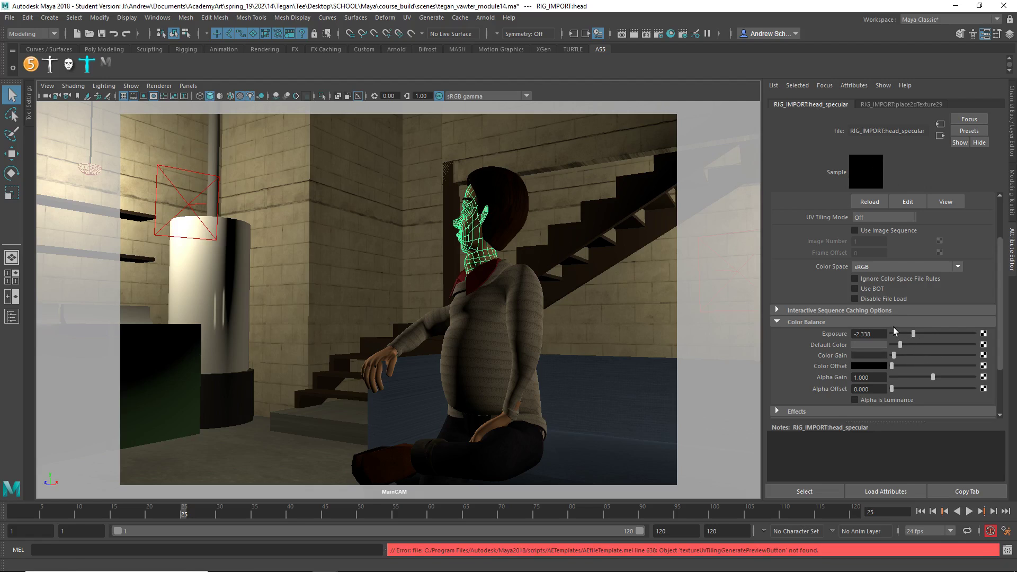
drag(926, 377, 907, 375)
click(620, 34)
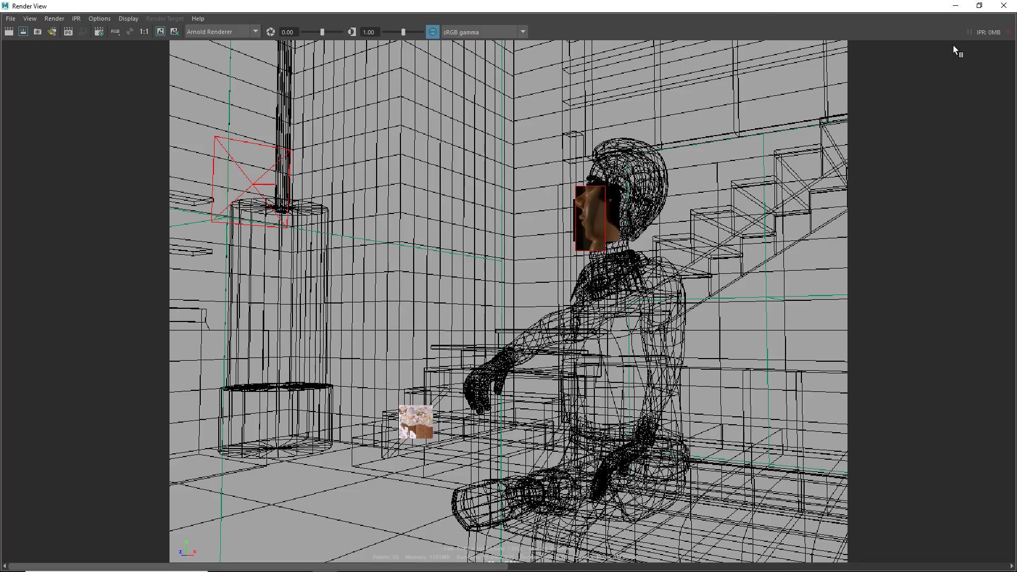
click(1003, 6)
Check the image file path of the head_specular texture, and switch to File Explorer.
scroll(948, 260, down, 3)
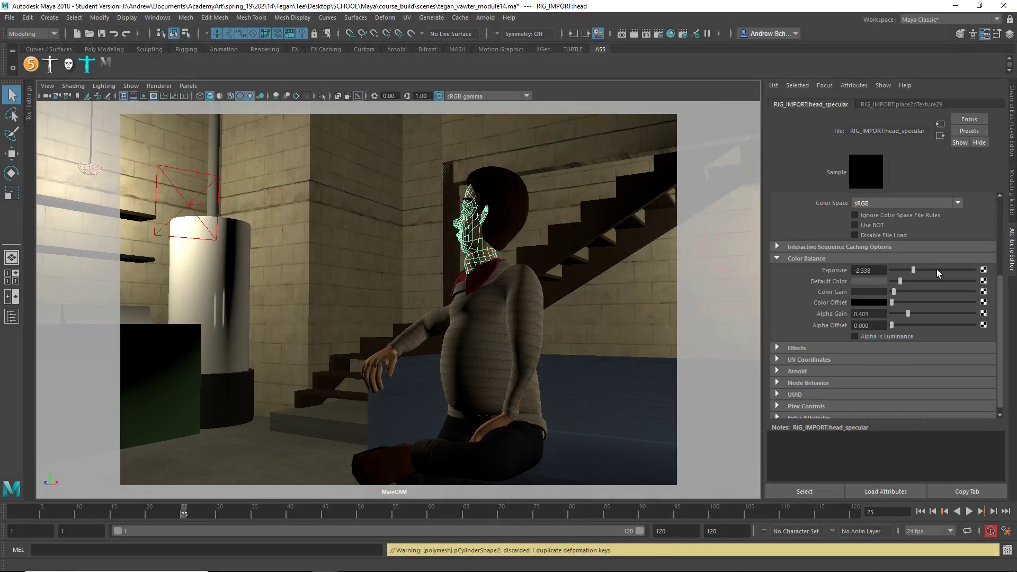
scroll(937, 269, up, 5)
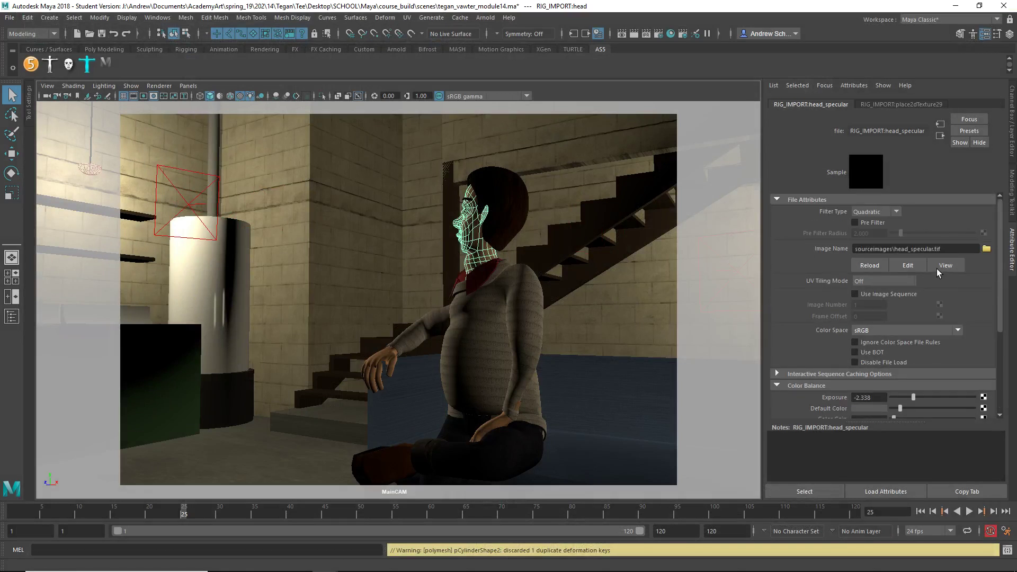
drag(943, 248, 845, 248)
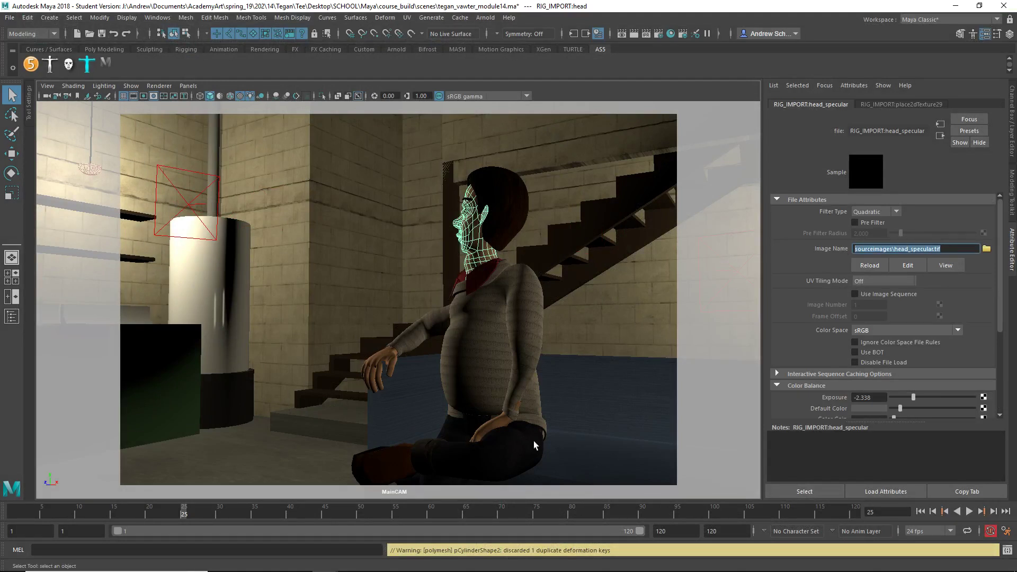
mouse_move(845, 571)
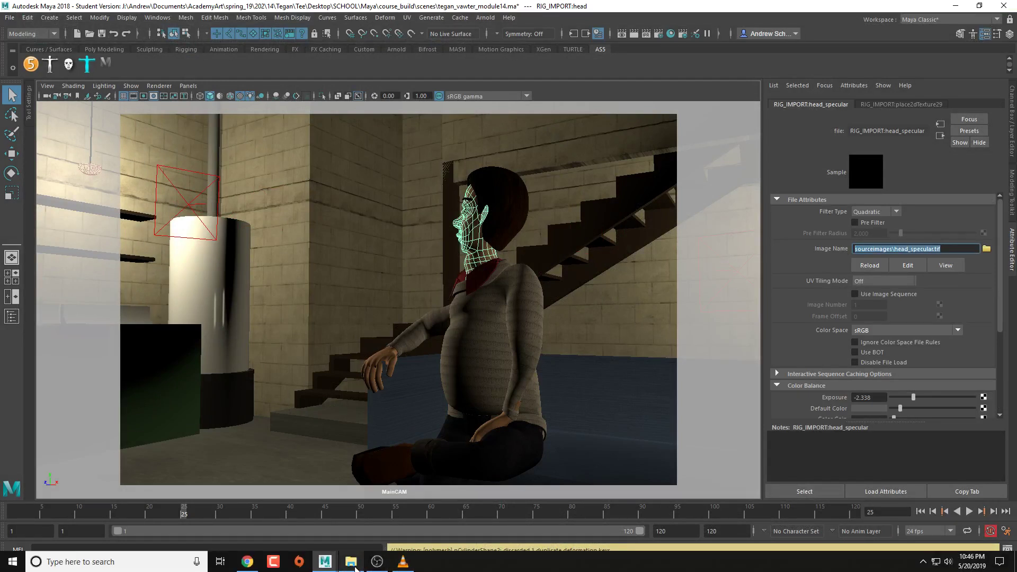
mouse_move(352, 561)
click(359, 540)
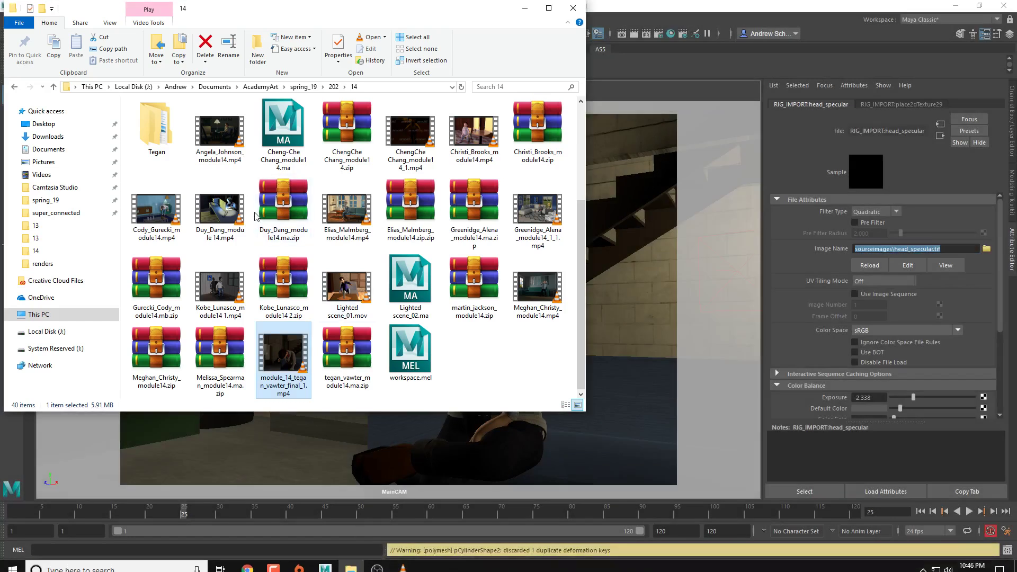
drag(290, 13, 408, 122)
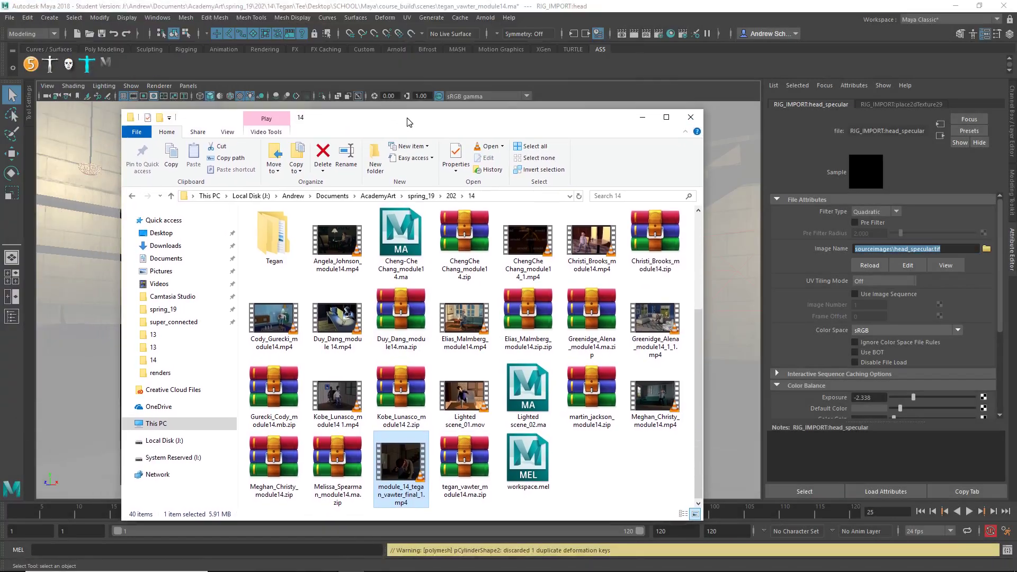
Browse through the student's project folders to course_build, and open its sourceimages folder.
double_click(275, 233)
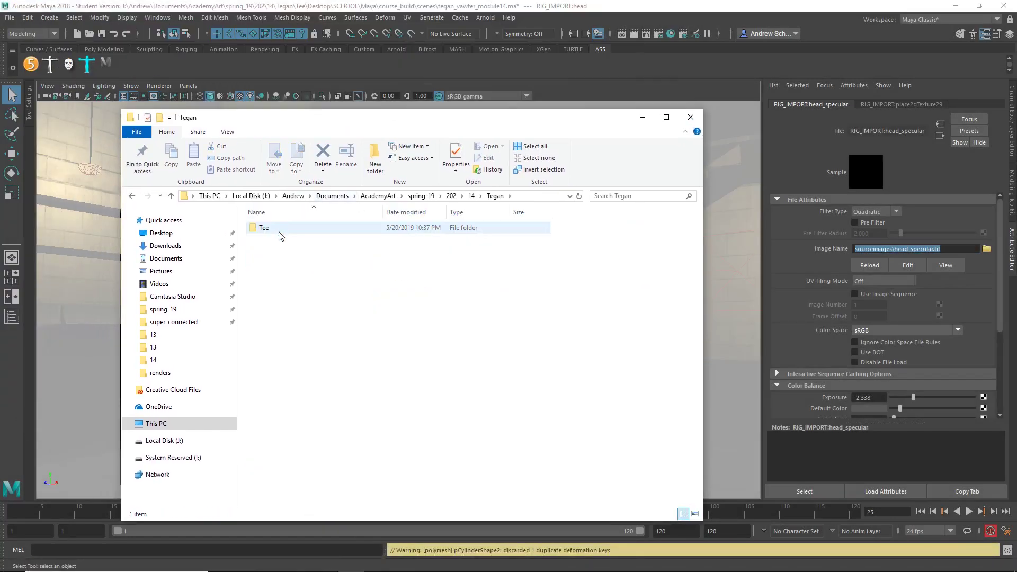
double_click(280, 233)
double_click(280, 233)
double_click(280, 233)
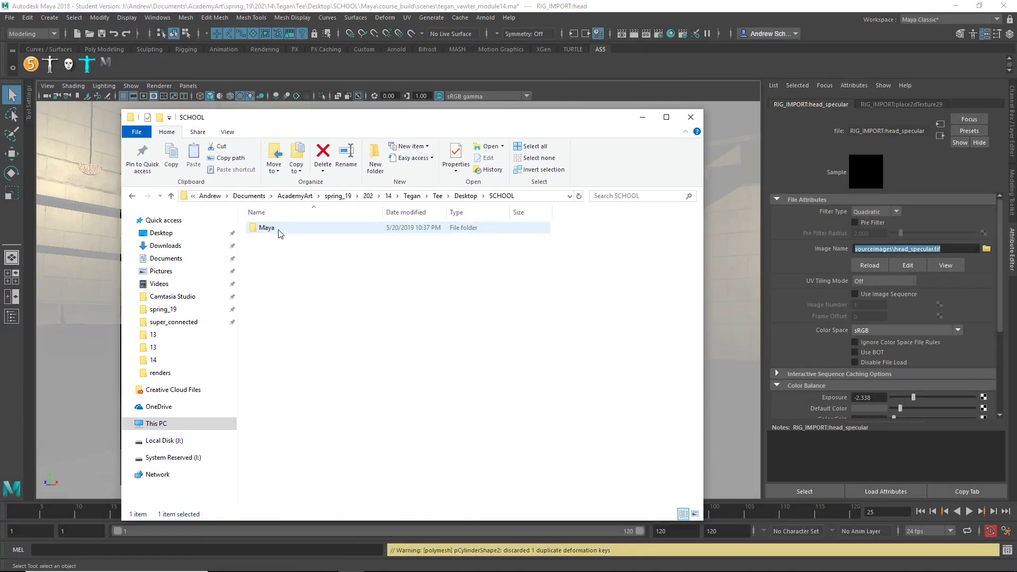
click(280, 233)
double_click(280, 233)
double_click(280, 233)
click(280, 250)
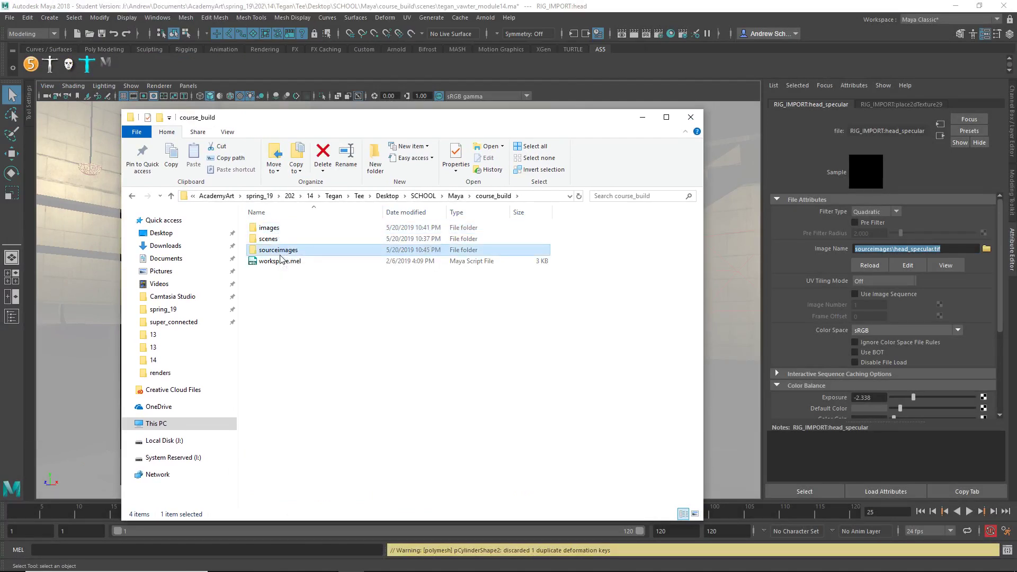
double_click(279, 250)
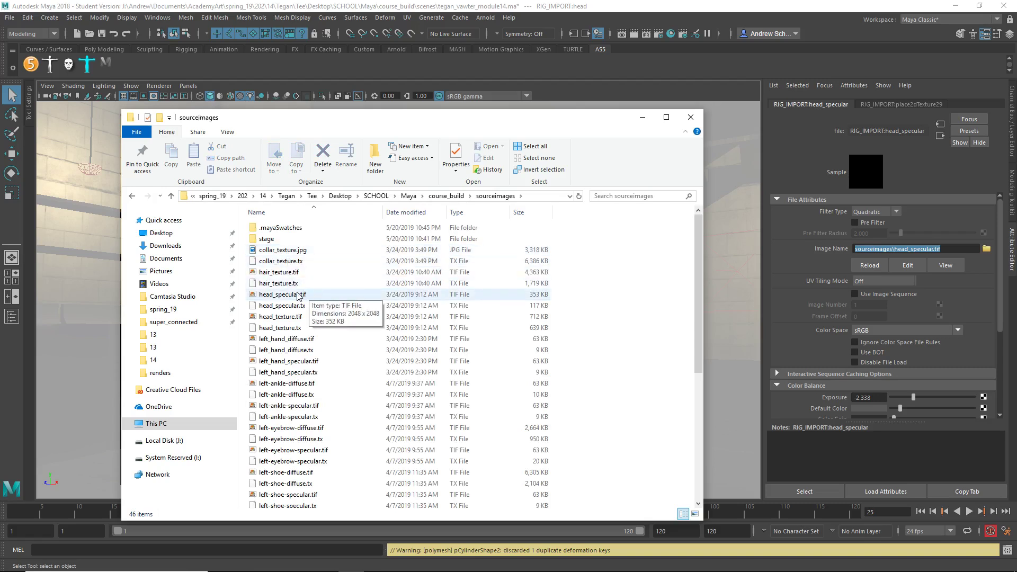
Open head_specular.tif in Photoshop and switch from the Crop tool to the Move tool.
right_click(298, 295)
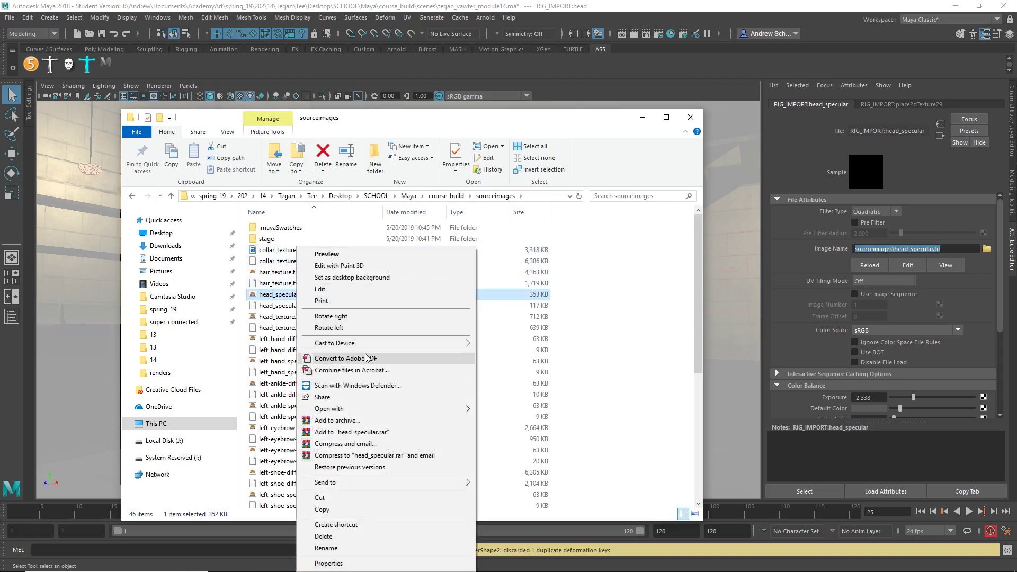
mouse_move(373, 409)
click(503, 420)
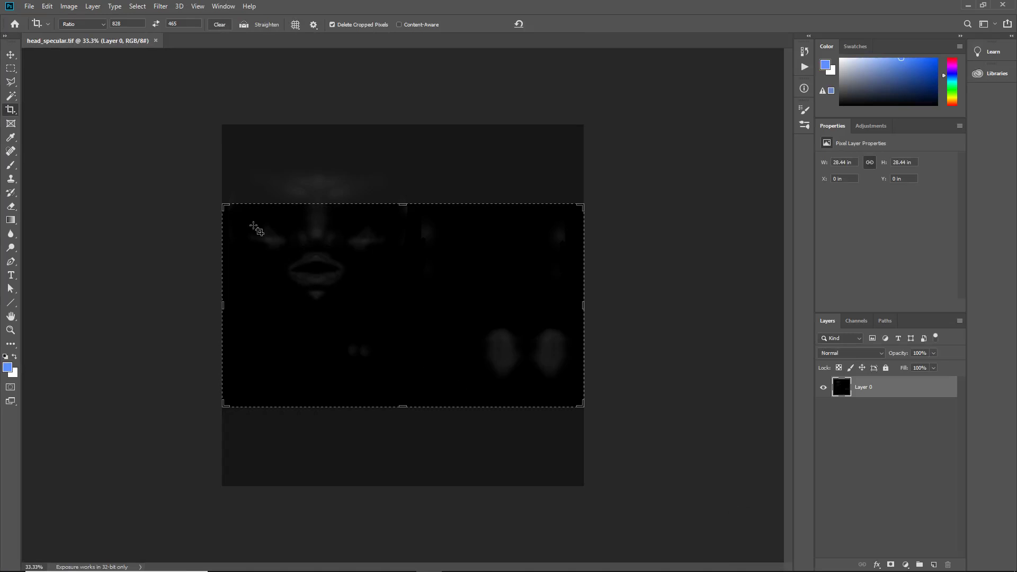
click(11, 54)
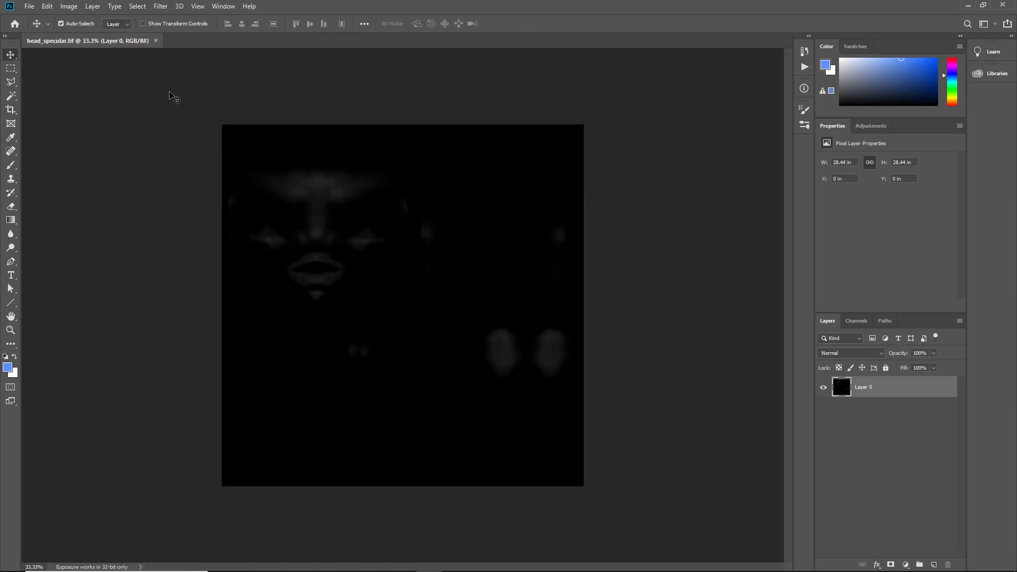
Add a Levels adjustment layer above Layer 0 and darken the midtones to 0.69.
click(73, 8)
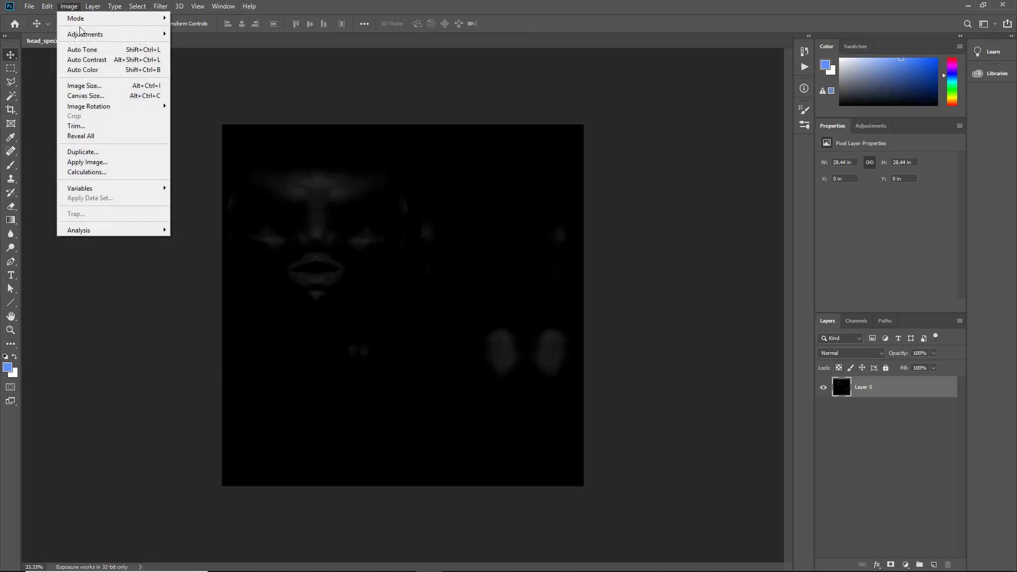
click(881, 405)
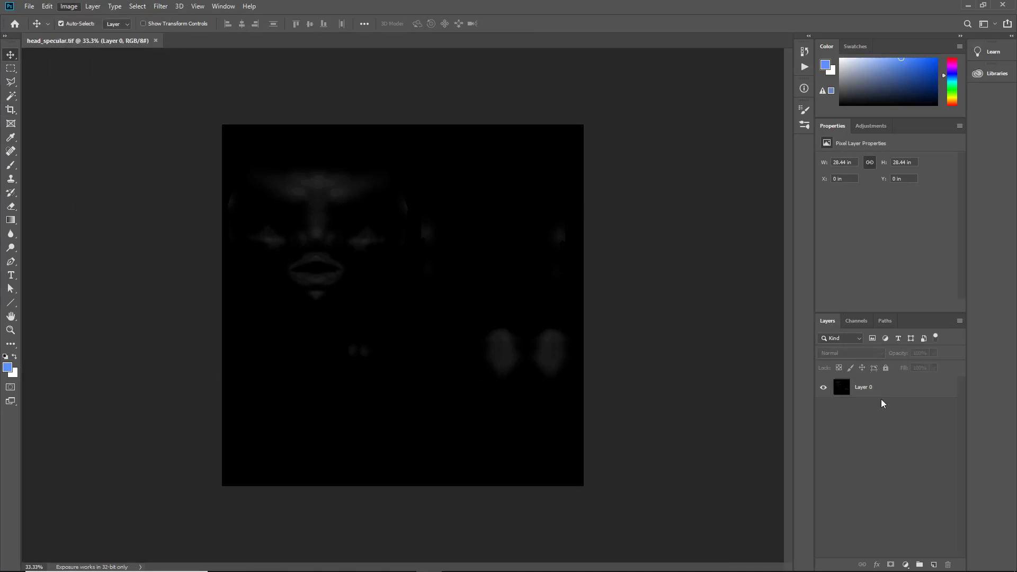
click(864, 126)
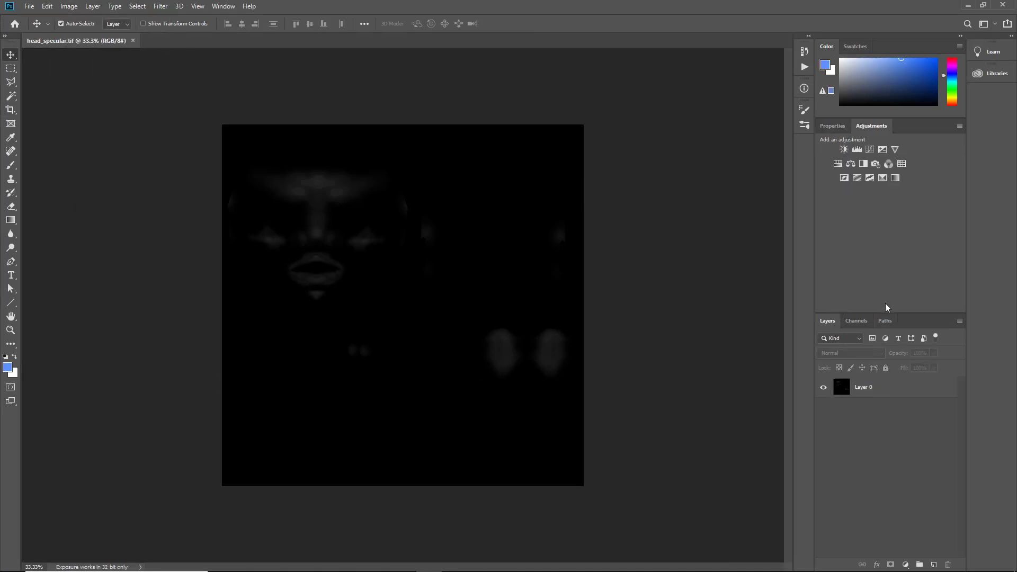
click(887, 387)
click(857, 149)
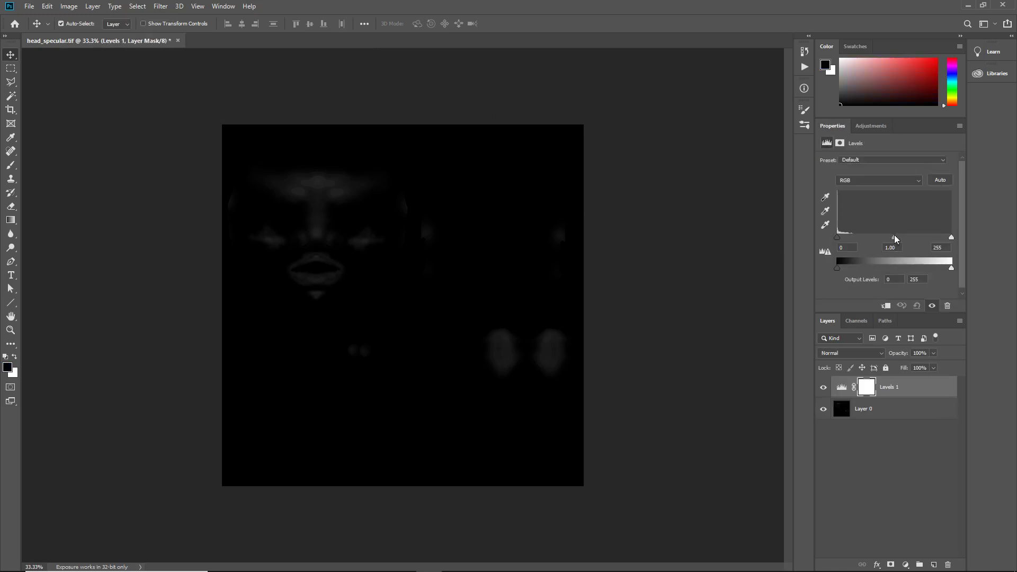
mouse_move(894, 235)
mouse_down()
mouse_move(885, 236)
mouse_move(904, 239)
mouse_up()
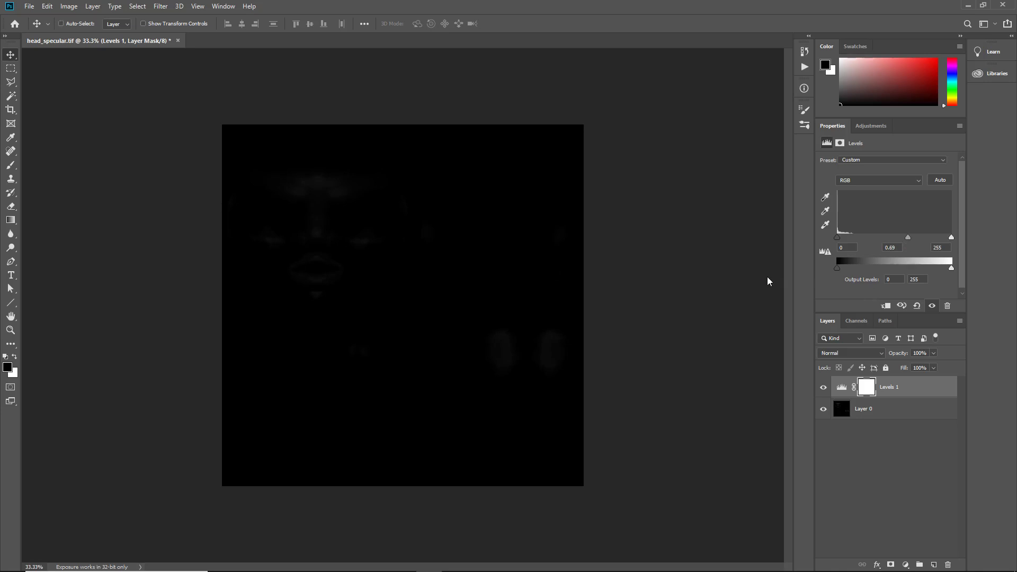
Save the darkened texture as head_specular2.tif in sourceimages, keeping its layers, LZW image compression and RLE layer compression.
key(ctrl+shift+s)
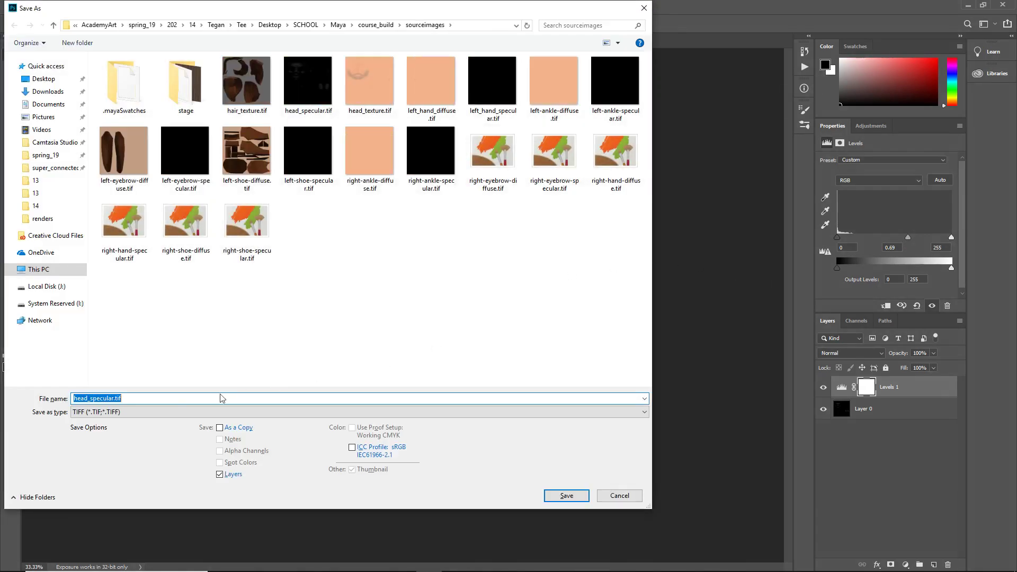
click(114, 399)
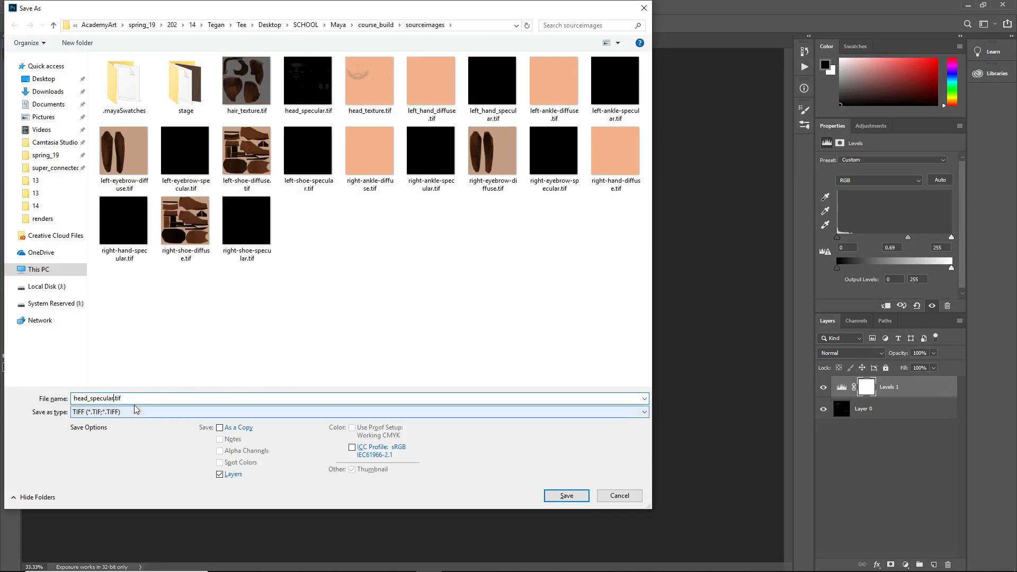
key(Return)
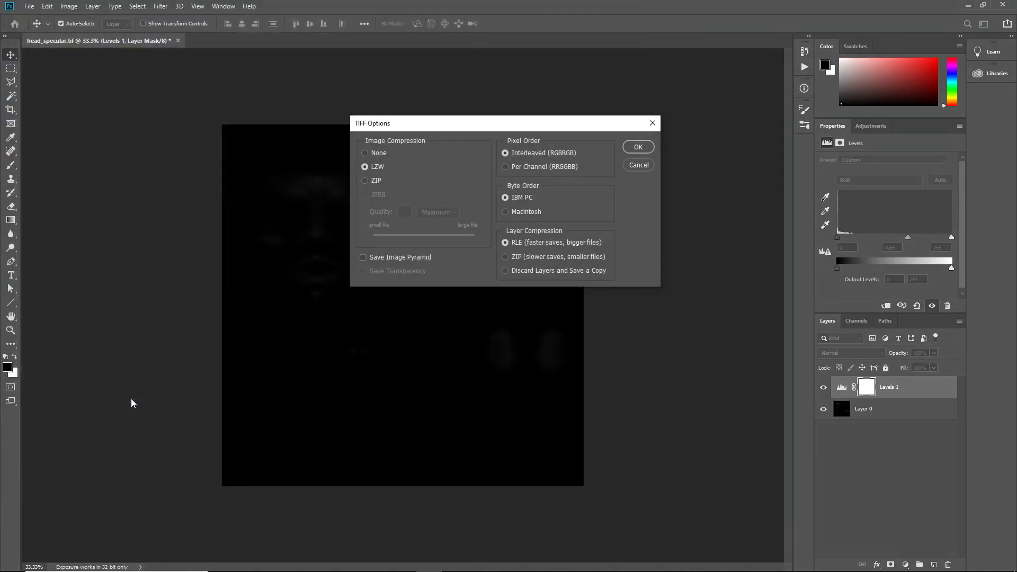
key(Return)
key(Return)
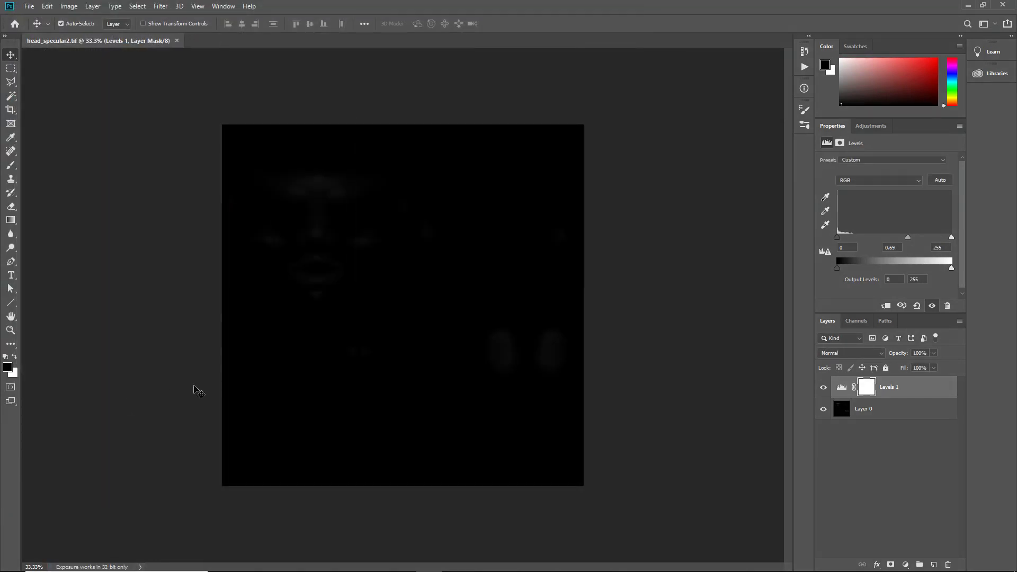
Switch back to Maya and set the head_specular texture's image name to sourceimages\head_specular2.tif.
key(alt+Tab)
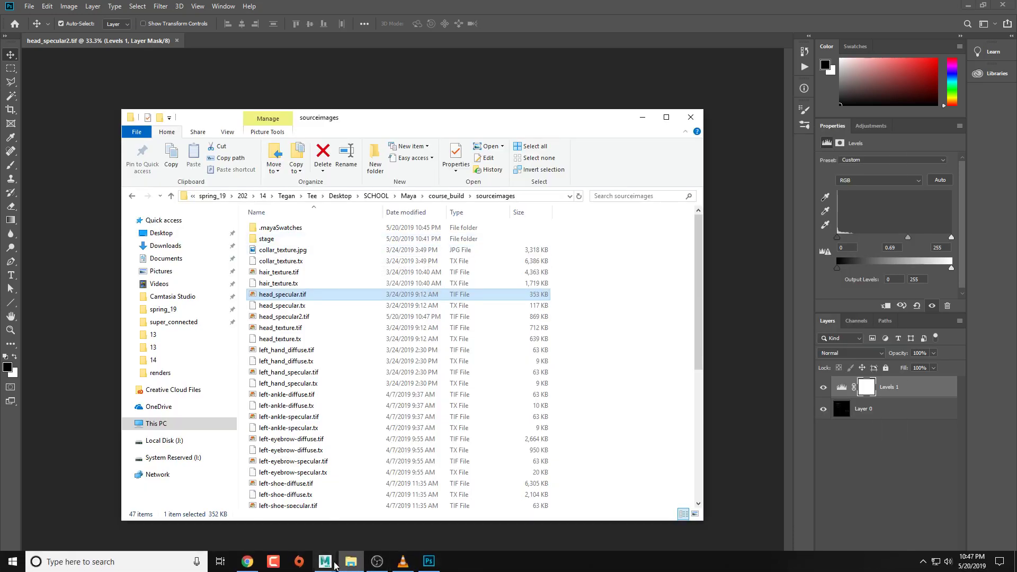
mouse_move(334, 554)
click(382, 508)
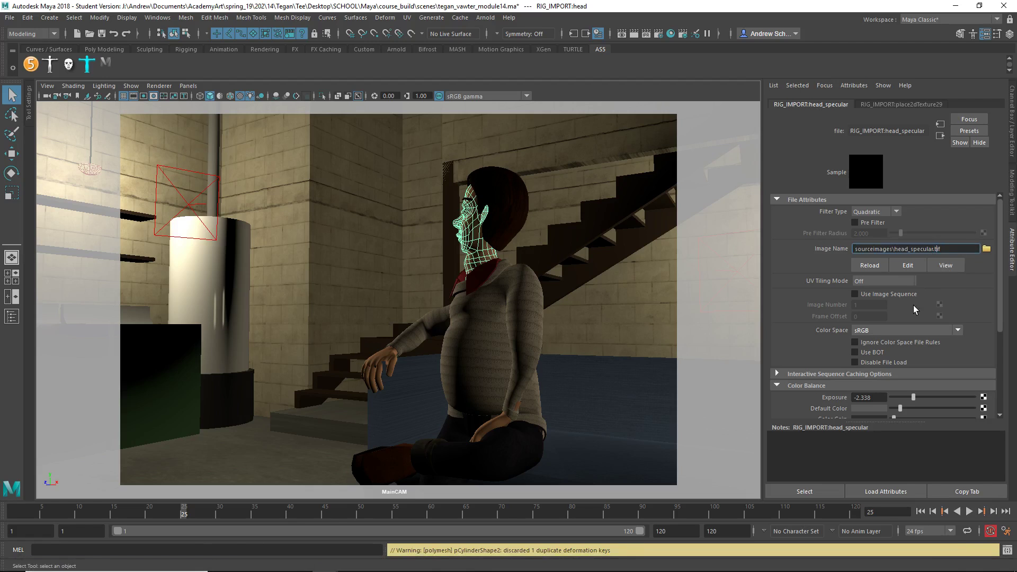
text(2)
key(Return)
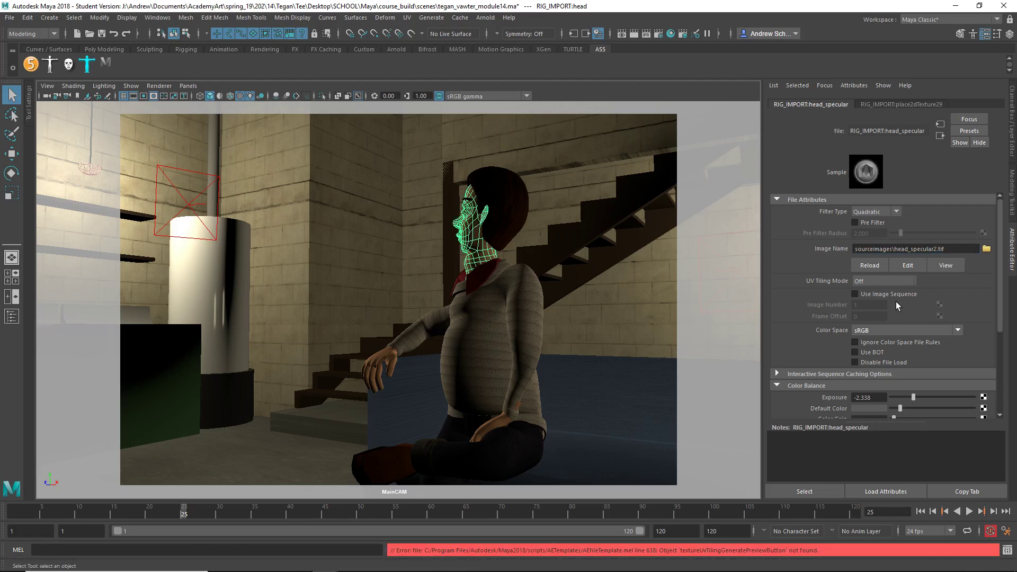
Re-render the face region with the replaced specular texture, and return to the head's aiStandardSurface1 material attributes.
click(629, 34)
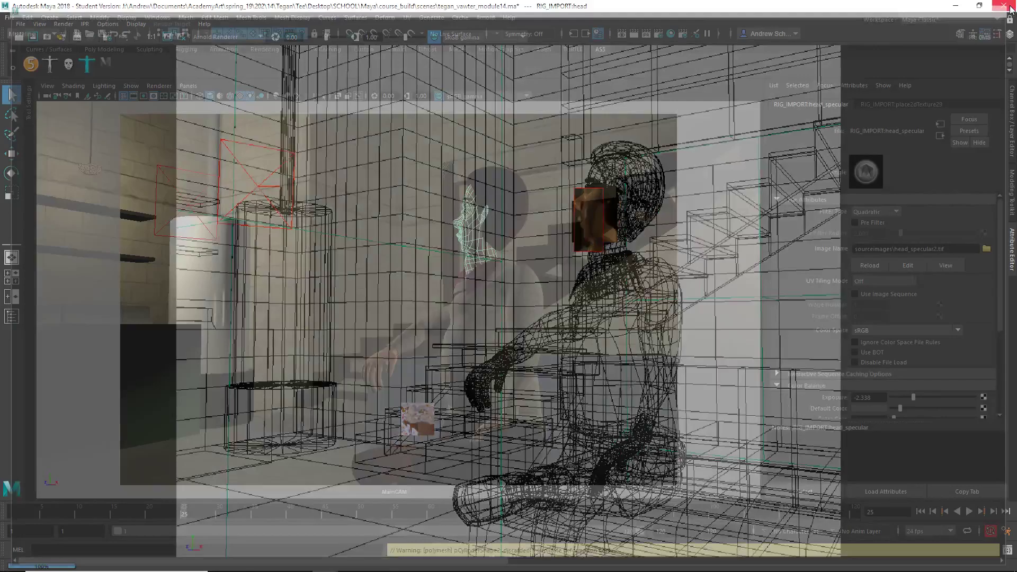
click(1003, 6)
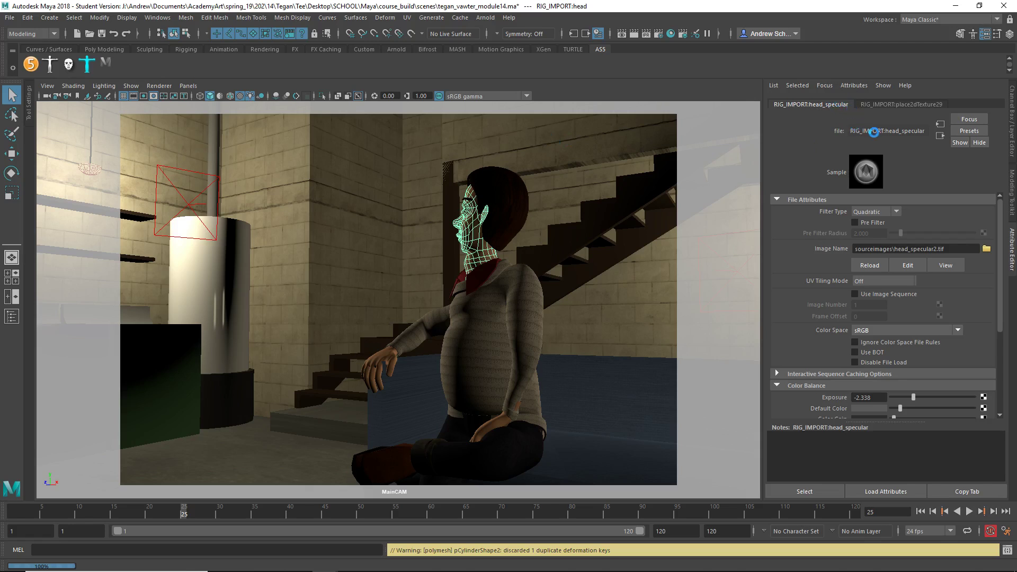
click(946, 137)
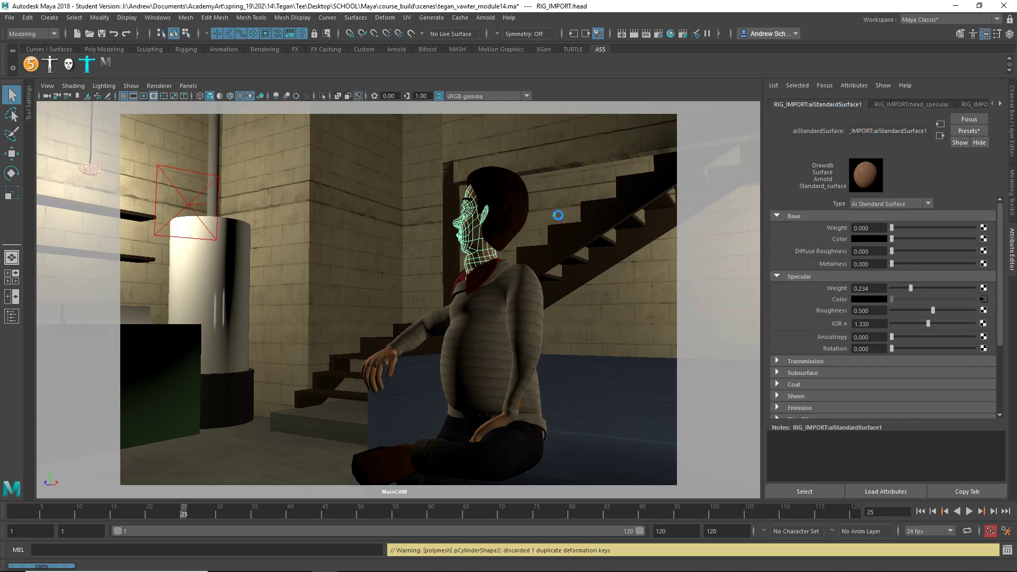
Graph the head's aiStandardSurface1 network in the Hypershade and inspect its specular settings and the head_specular texture attributes.
key(space)
drag(542, 329, 529, 332)
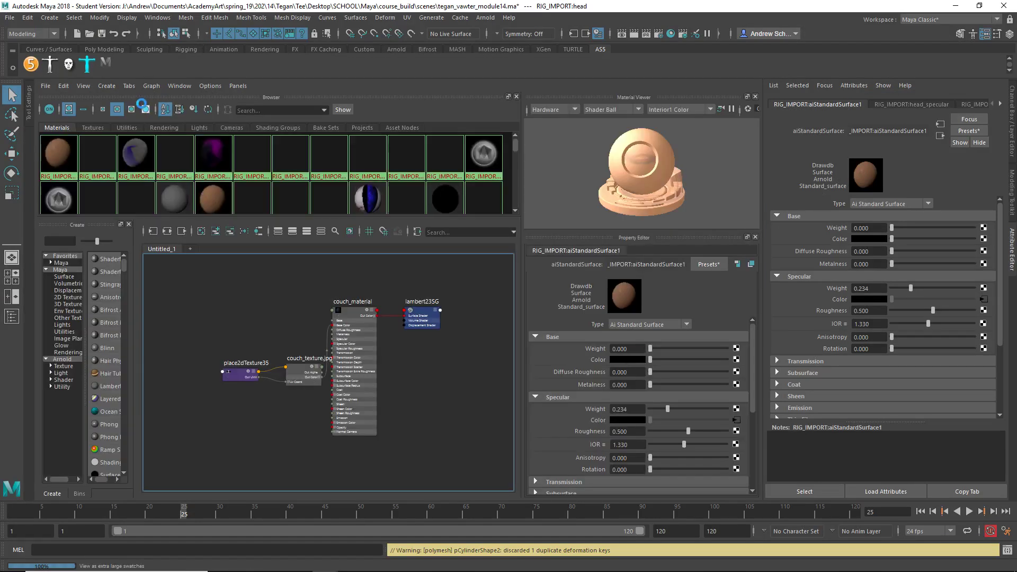
click(200, 231)
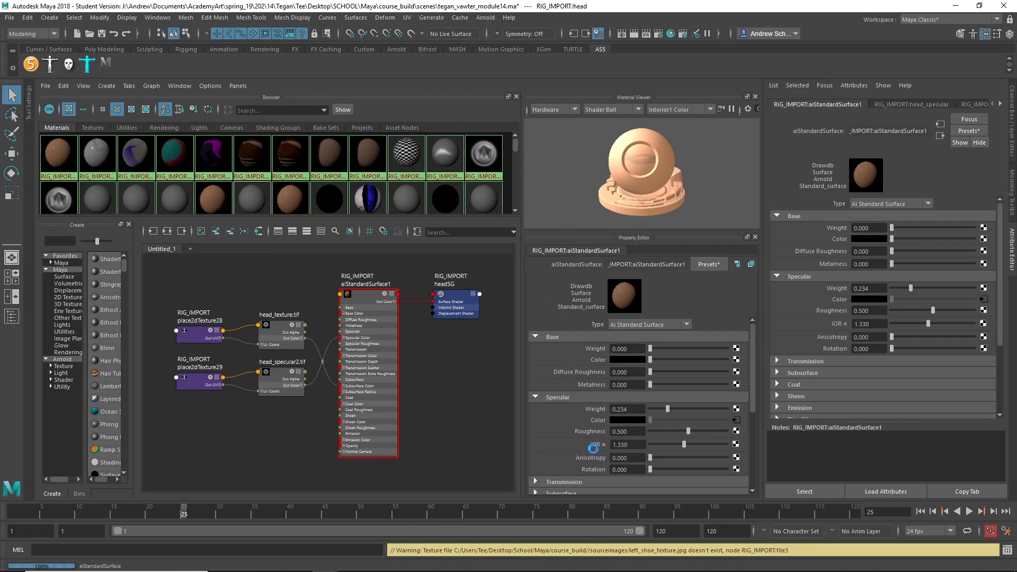
scroll(583, 445, down, 3)
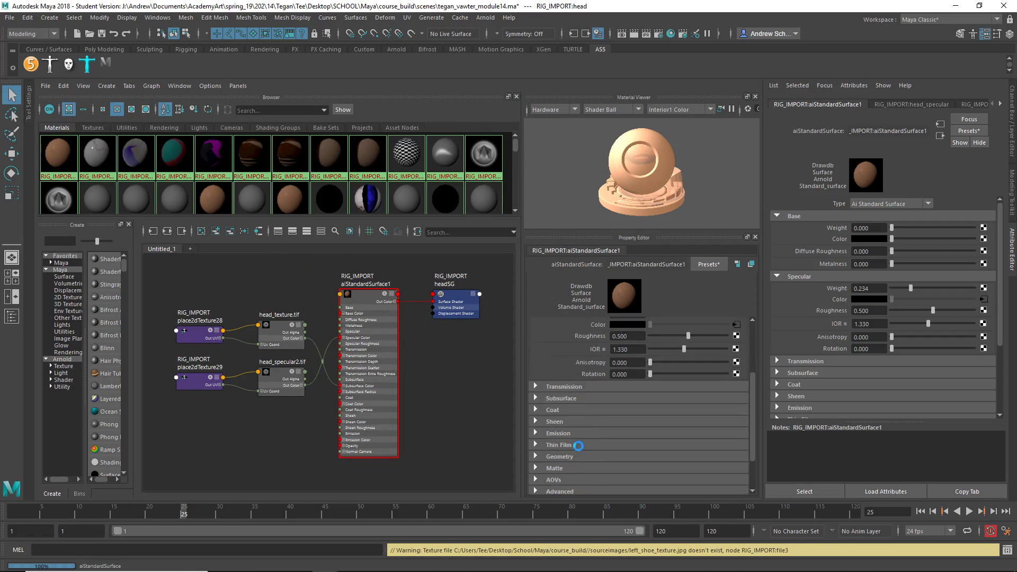
scroll(578, 446, up, 1)
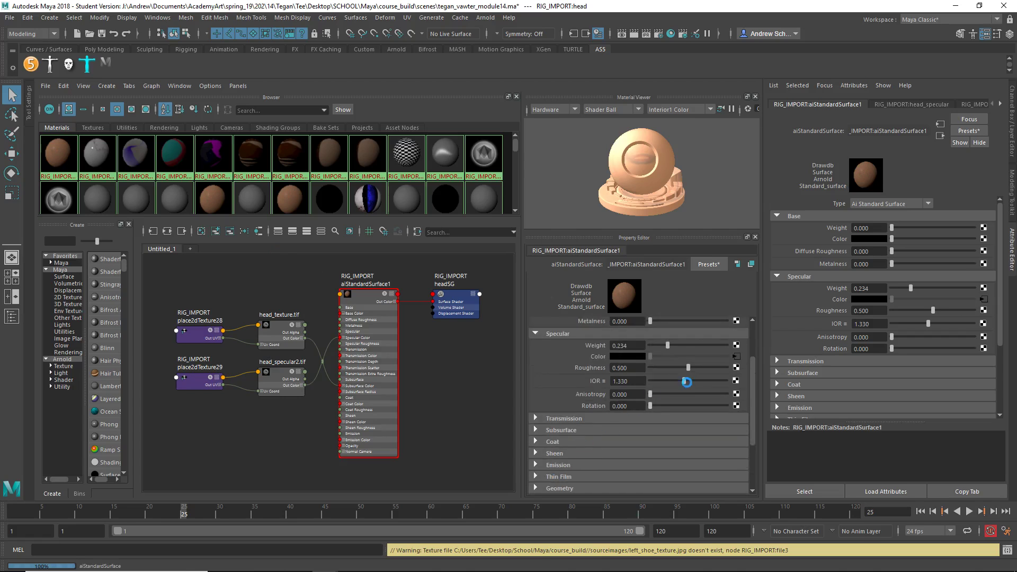
drag(668, 345, 617, 345)
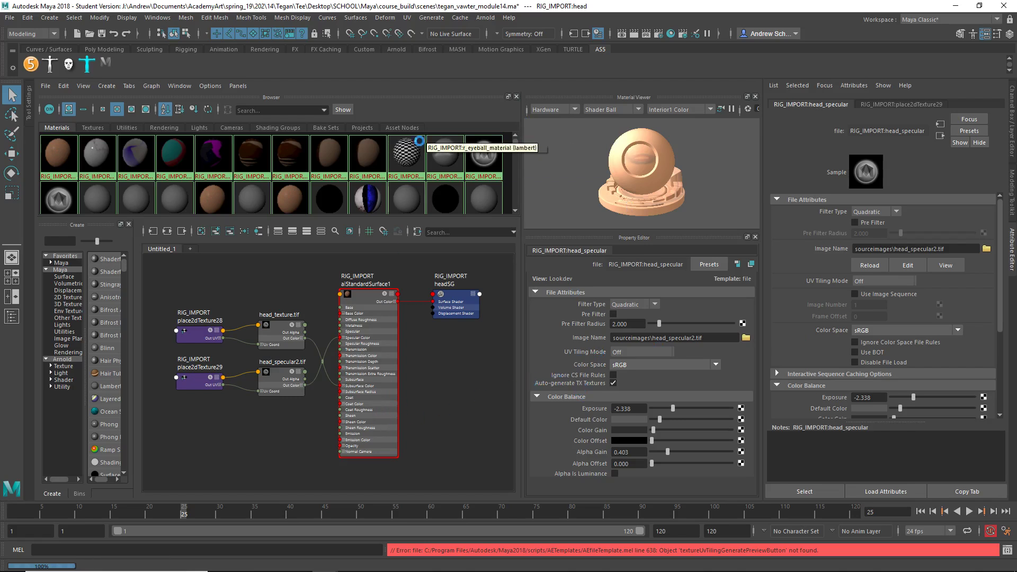
Restore the MainCAM view in the viewport and play the character animation.
click(238, 86)
mouse_move(261, 98)
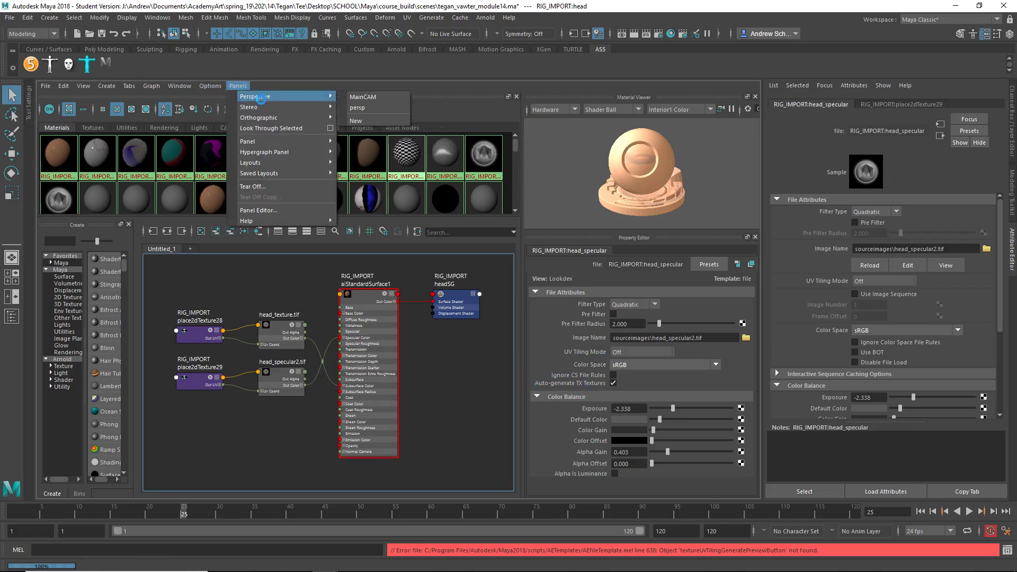
click(364, 97)
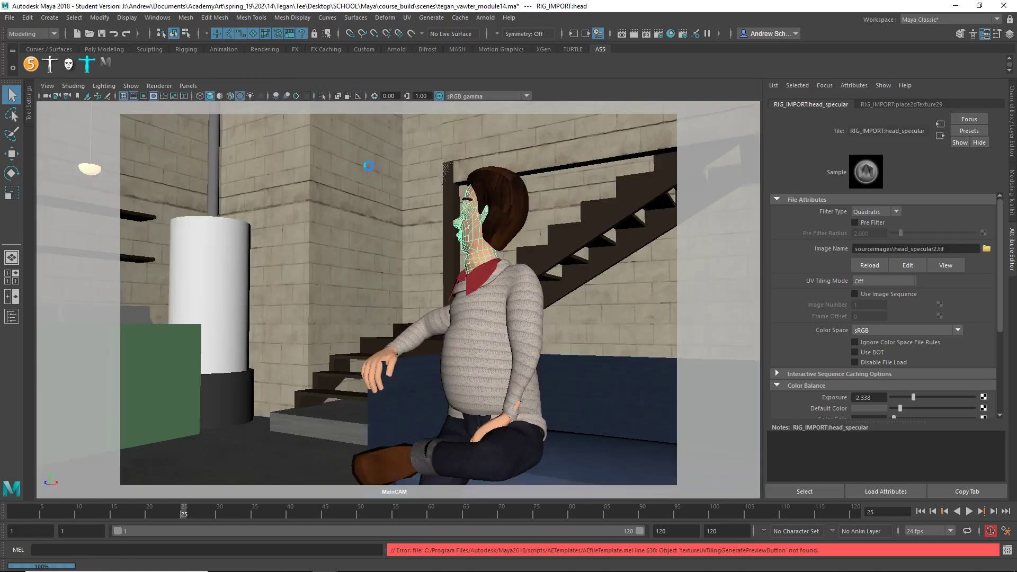
key(alt+v)
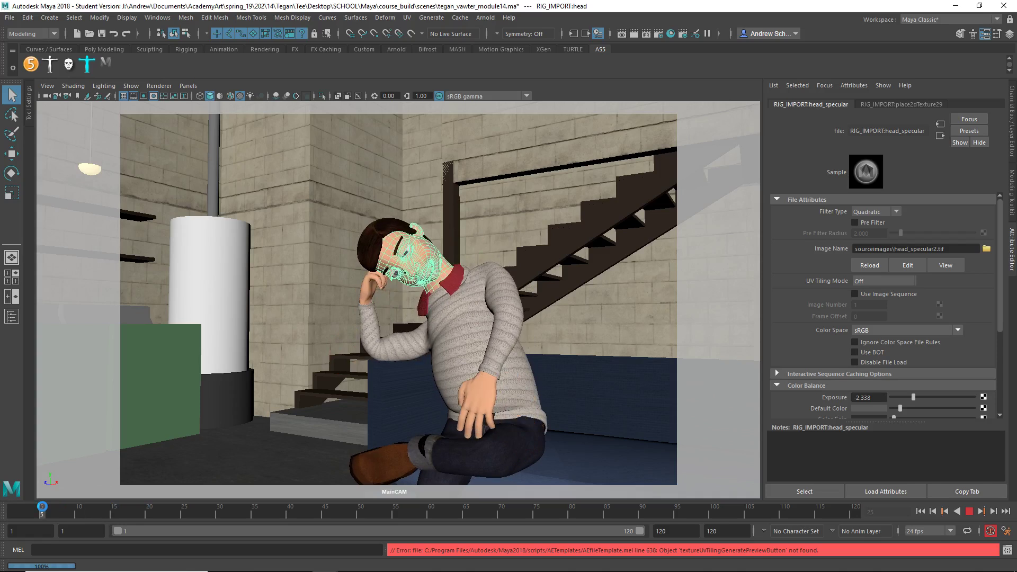
key(alt+v)
Display the character's animation controls by enabling Controllers in the viewport and making RIG_IMPORT:rig_layer visible.
click(131, 86)
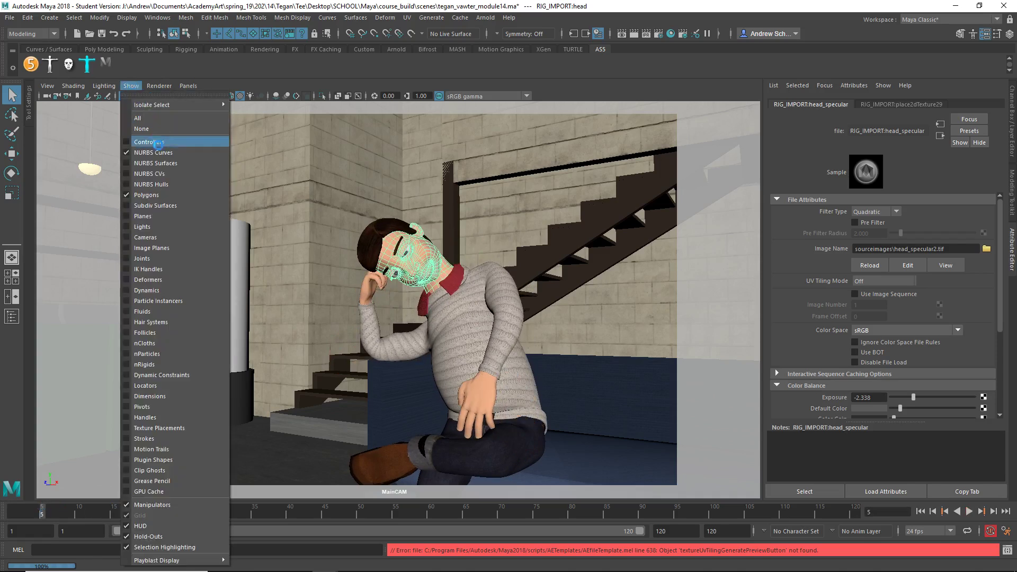
click(157, 142)
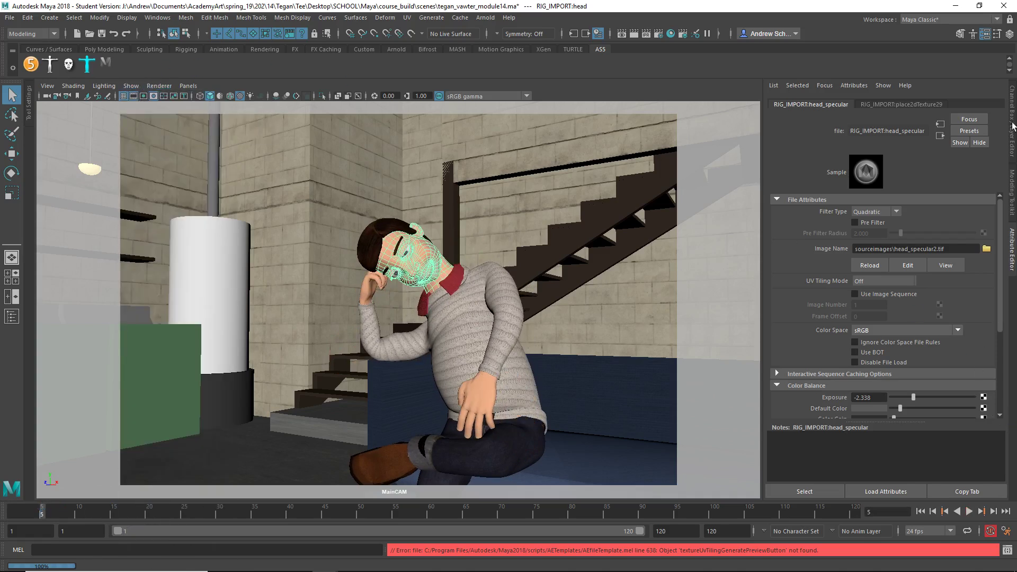
click(1012, 126)
click(773, 452)
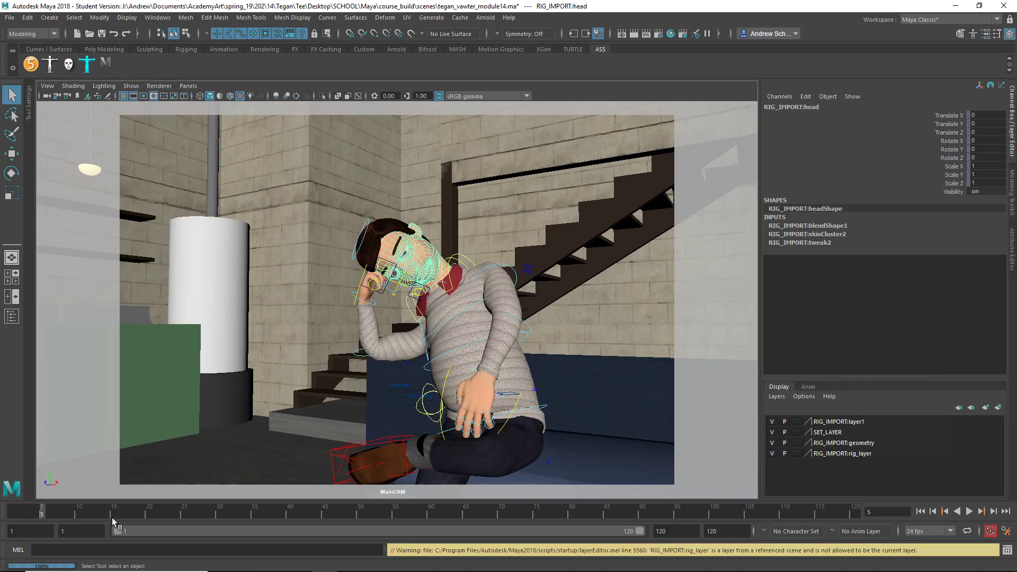
Rotate the left shoulder control FKShoulder_L at frame 7 to about X -11.1, Y 32.4, Z 41.1 and key its rotation.
drag(80, 514, 41, 515)
click(499, 269)
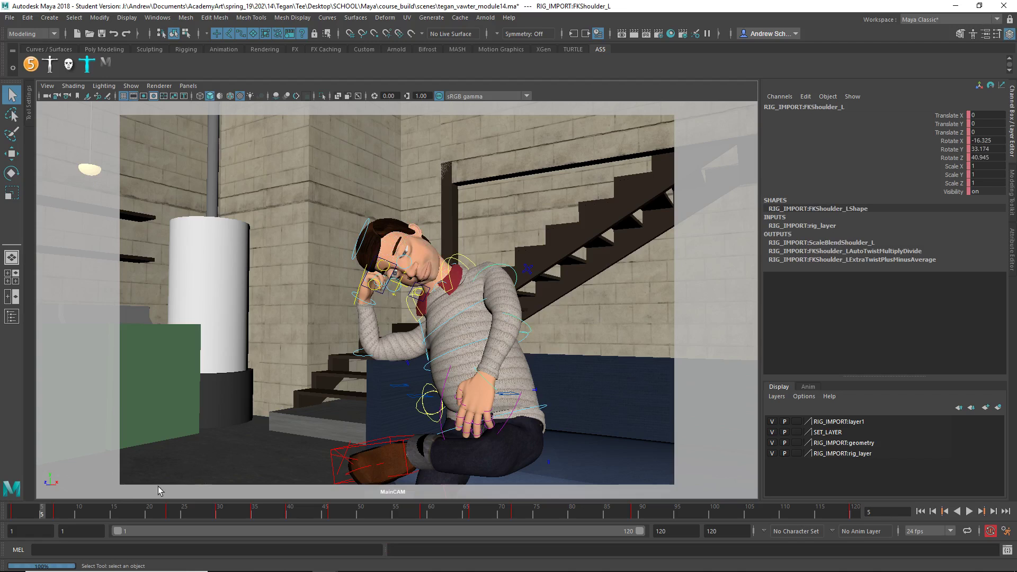
click(981, 511)
click(981, 511)
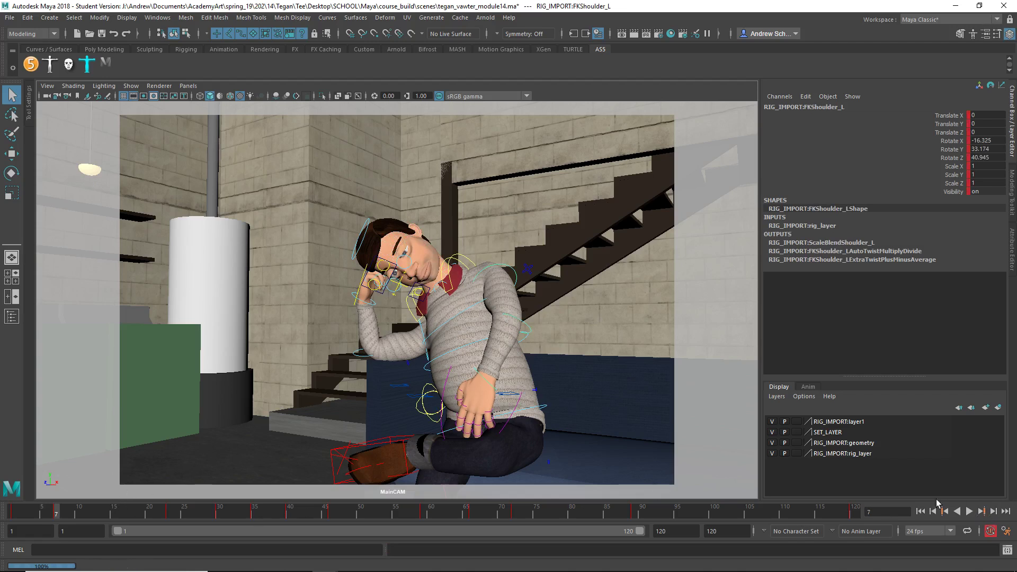
key(e)
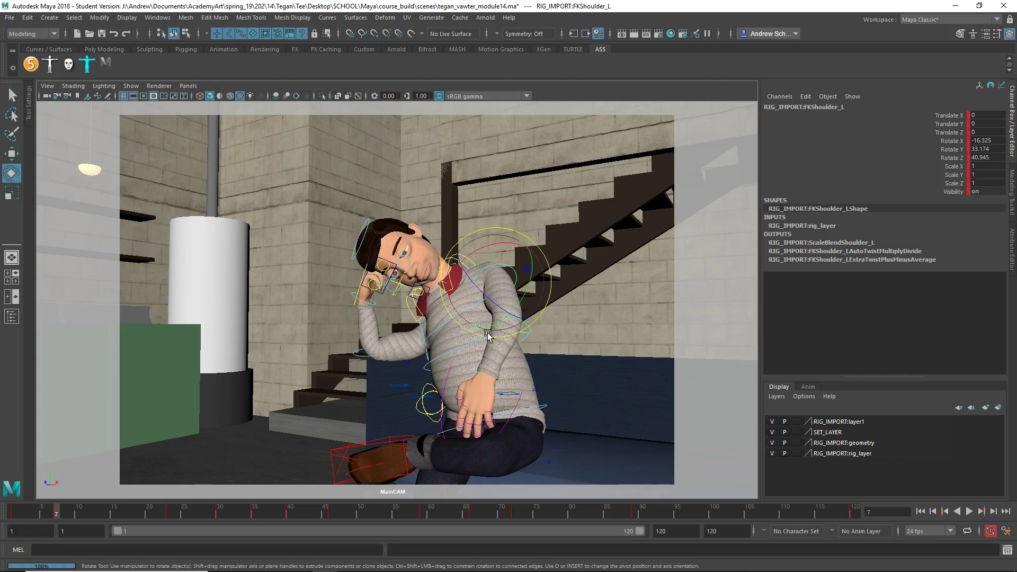
drag(491, 299, 488, 275)
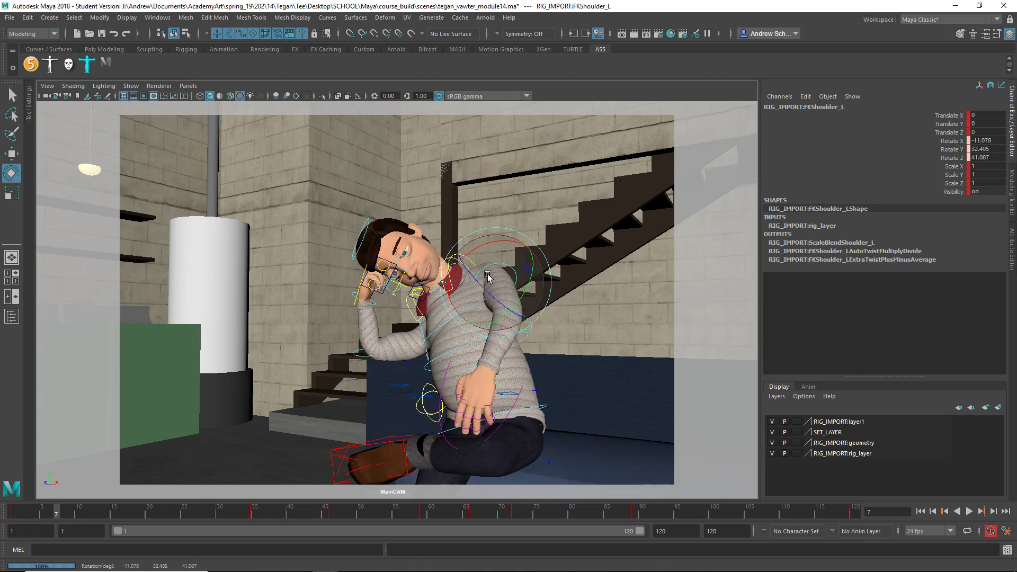
key(shift+e)
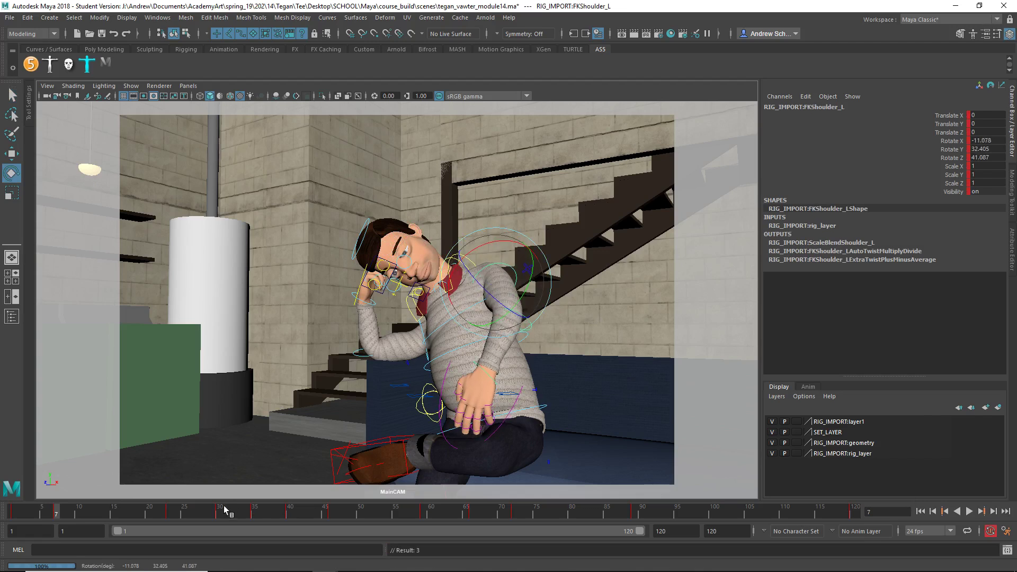
Adjust and key the left shoulder's rotation at frame 18, and rotate it at frame 35 to about X 8.1, Y 7.2, Z -1.3.
click(984, 511)
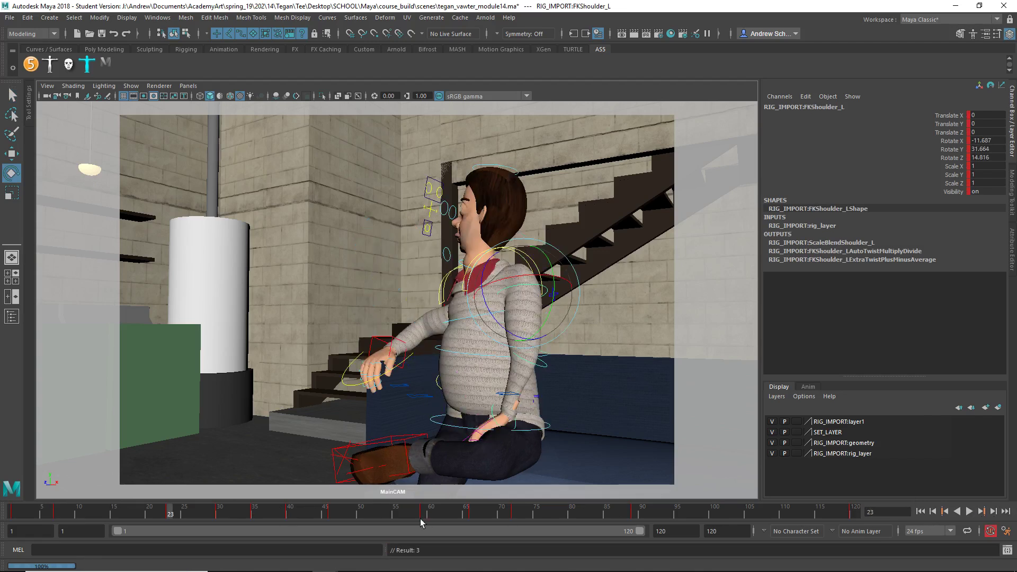
key(alt+v)
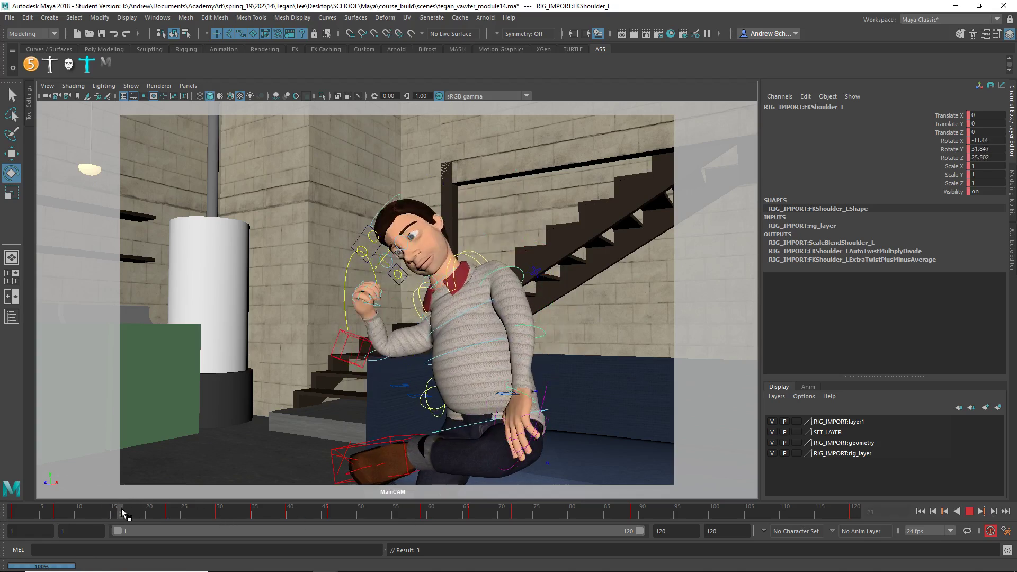
click(141, 511)
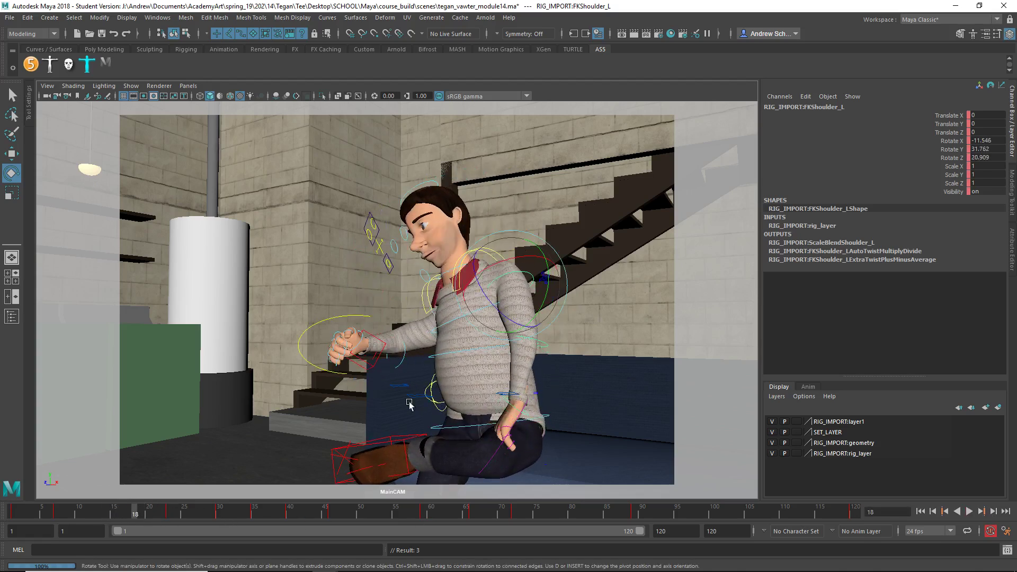
drag(504, 283, 503, 297)
key(s)
drag(129, 515, 252, 544)
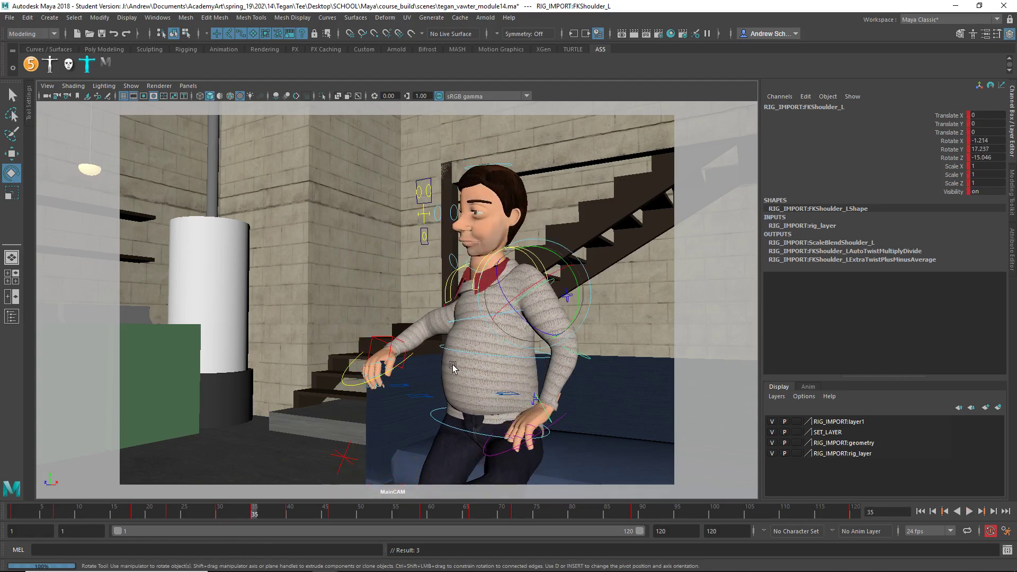
drag(532, 309, 529, 300)
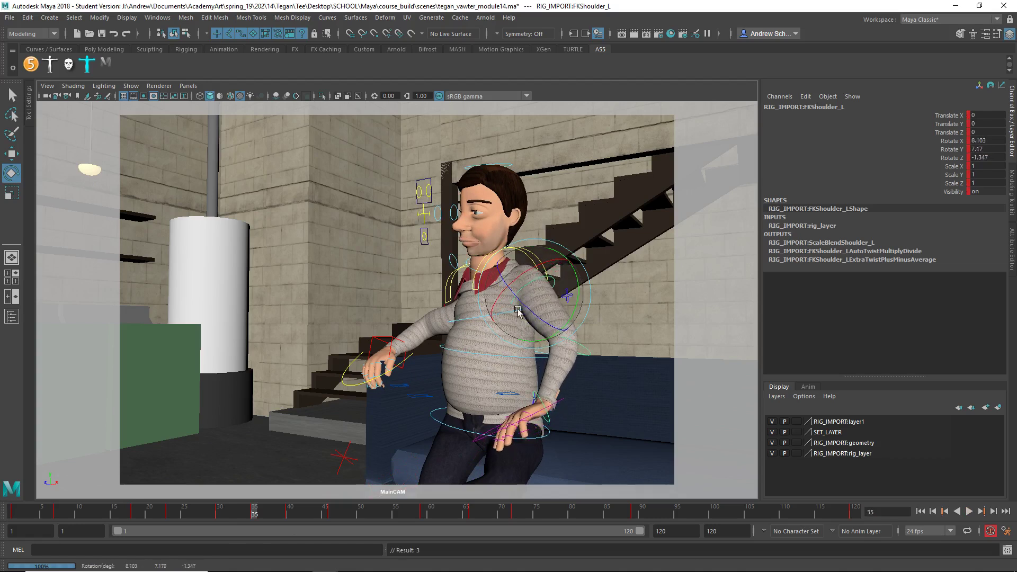
Delete the head control FKHead_M's key at frame 97.
drag(259, 509, 697, 531)
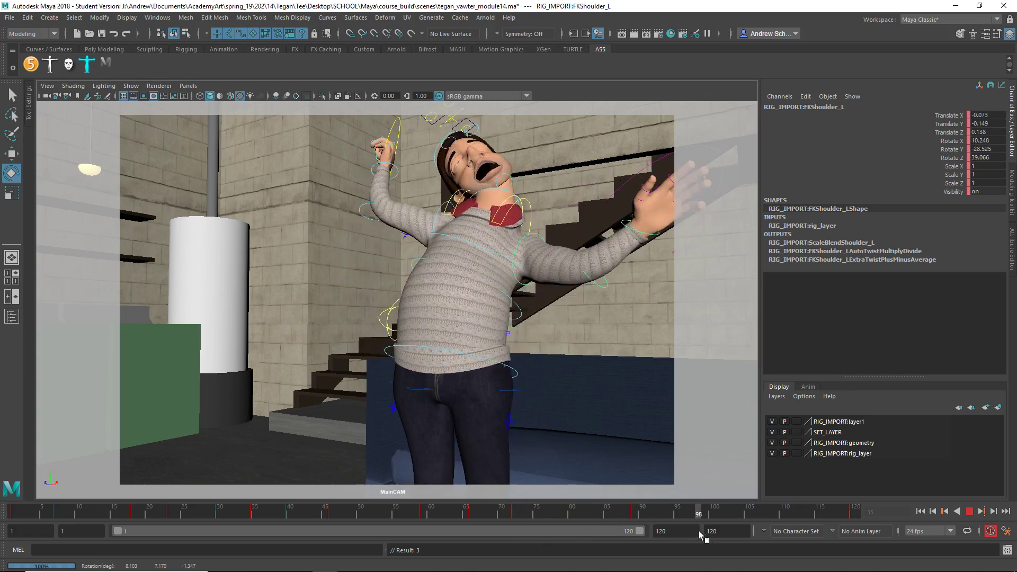
mouse_move(695, 529)
mouse_down()
mouse_move(637, 532)
mouse_move(688, 529)
mouse_up()
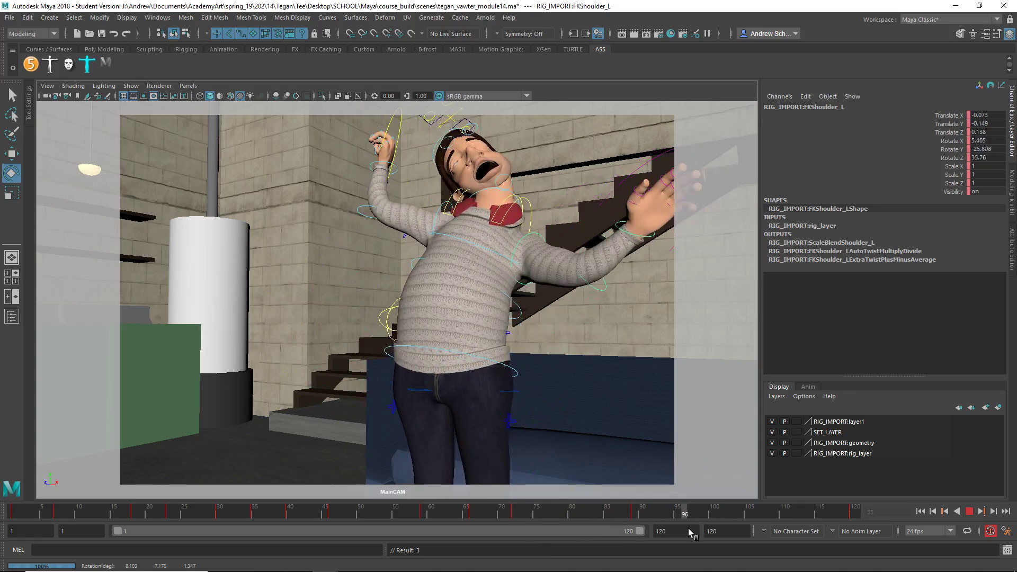
click(436, 141)
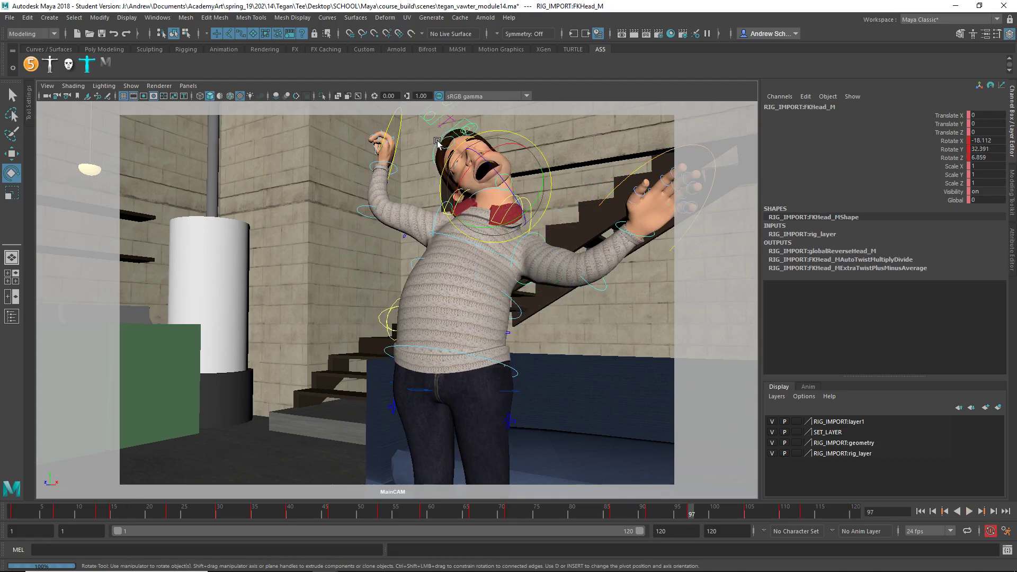
mouse_move(688, 511)
mouse_down()
mouse_move(648, 512)
mouse_move(768, 512)
mouse_move(691, 513)
mouse_up()
right_click(692, 512)
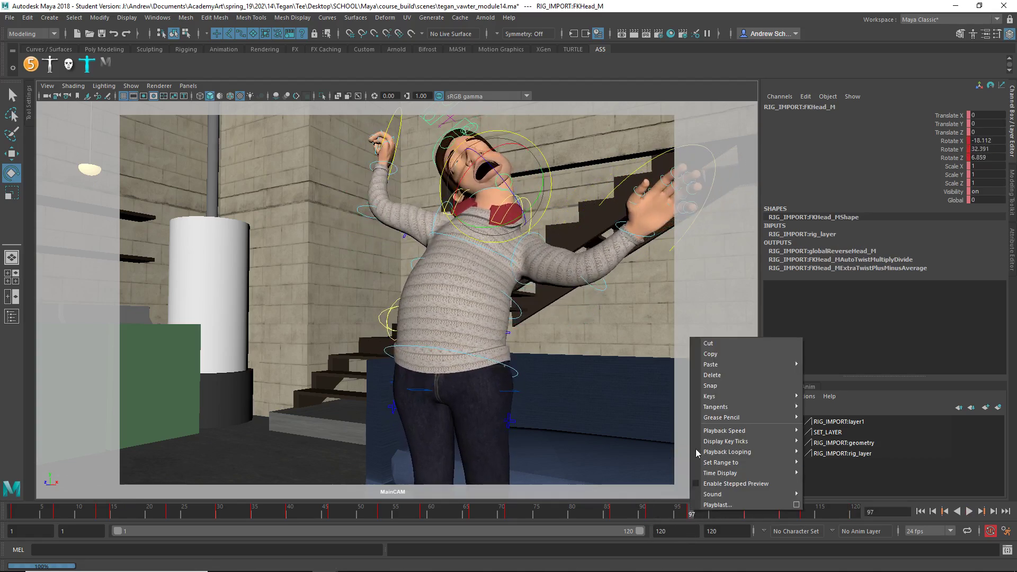
click(739, 375)
click(487, 195)
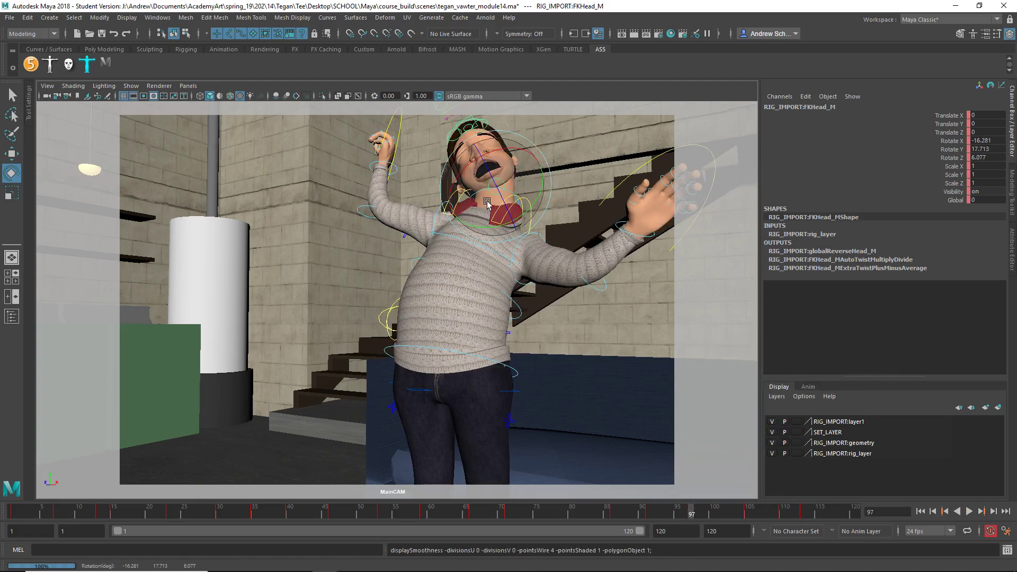
Rotate the neck control FKNeck_M at frame 97 to about X 25.4, Y 67.4, Z -24.6 and play the animation.
click(479, 196)
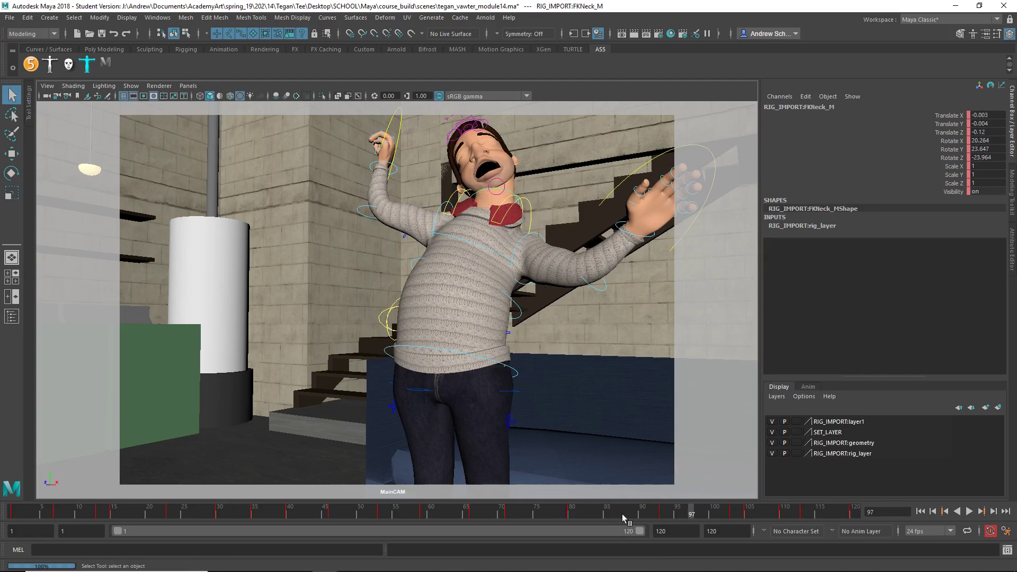
key(e)
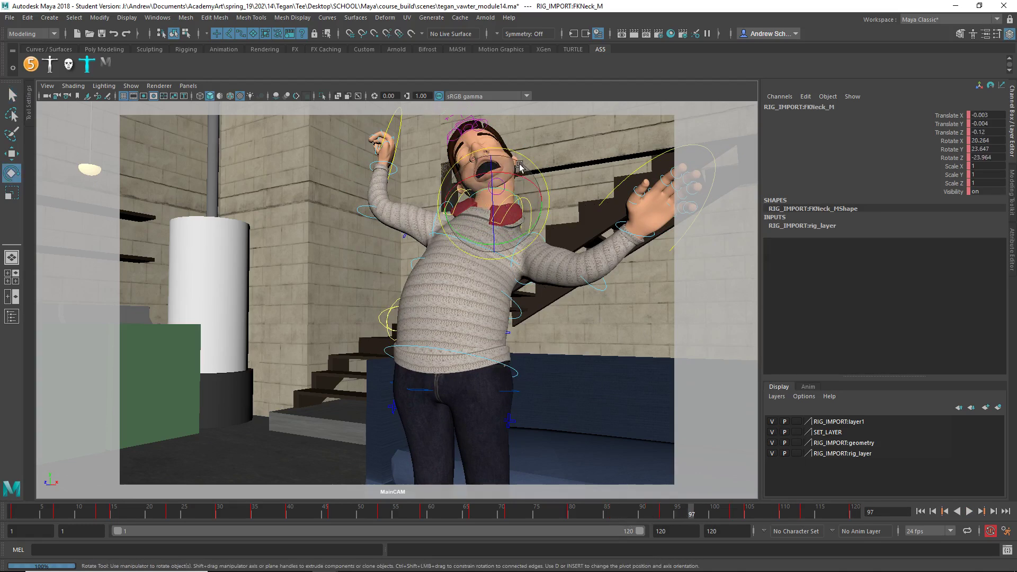
drag(519, 158, 504, 154)
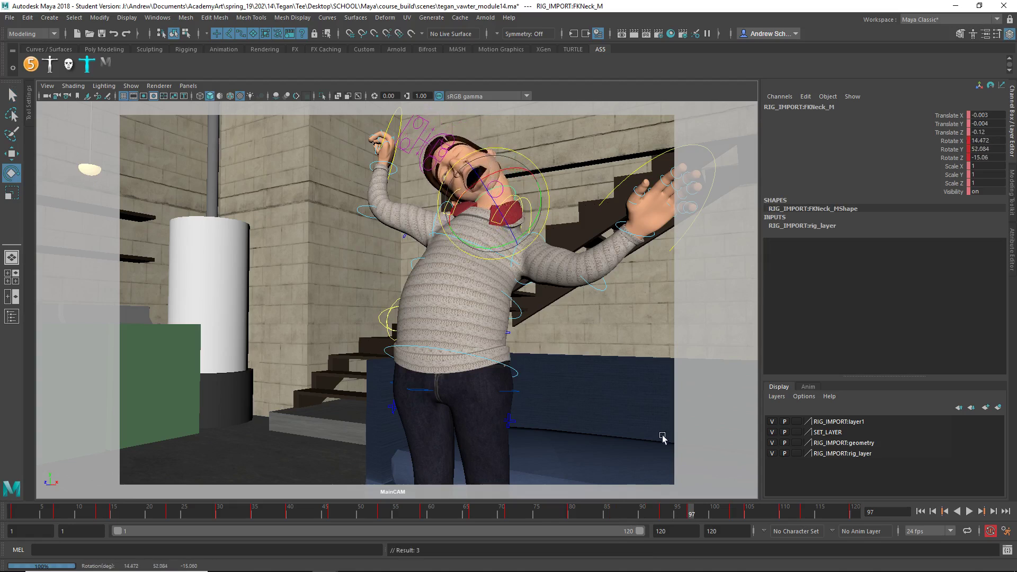
drag(692, 515, 689, 538)
drag(536, 203, 536, 194)
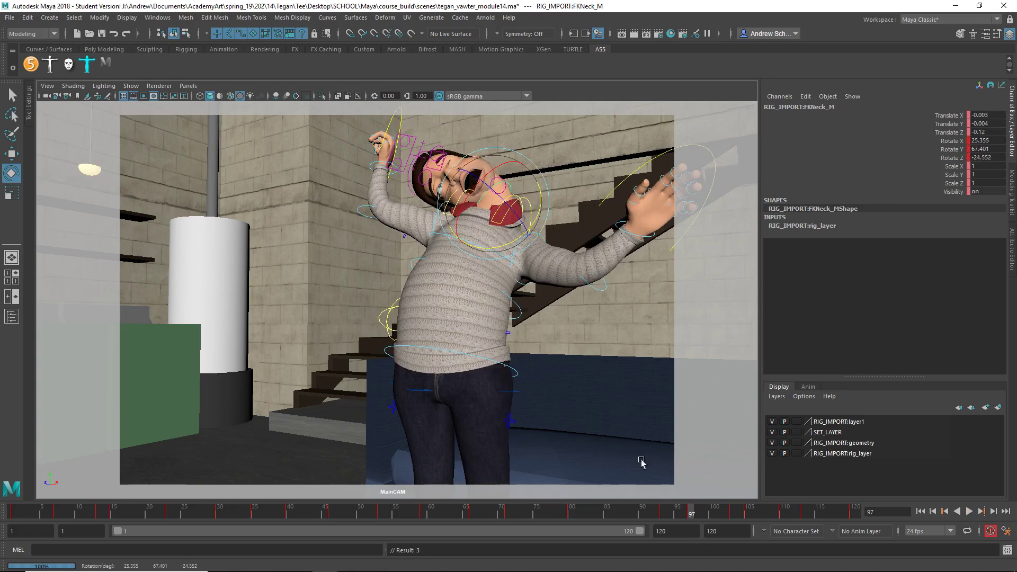
key(alt+v)
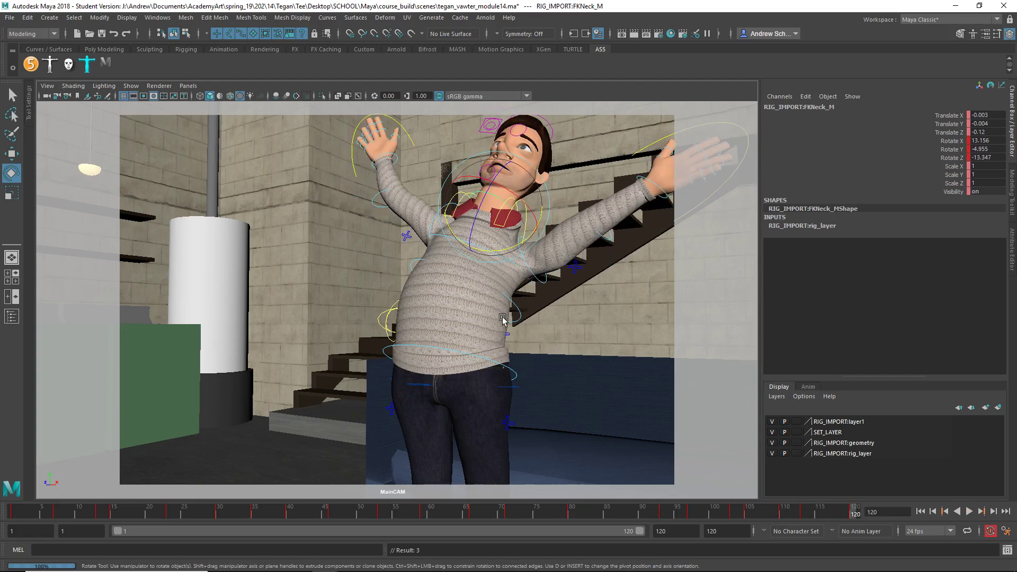
Switch to VLC media player and play the student's rendered final module 14 video.
click(404, 563)
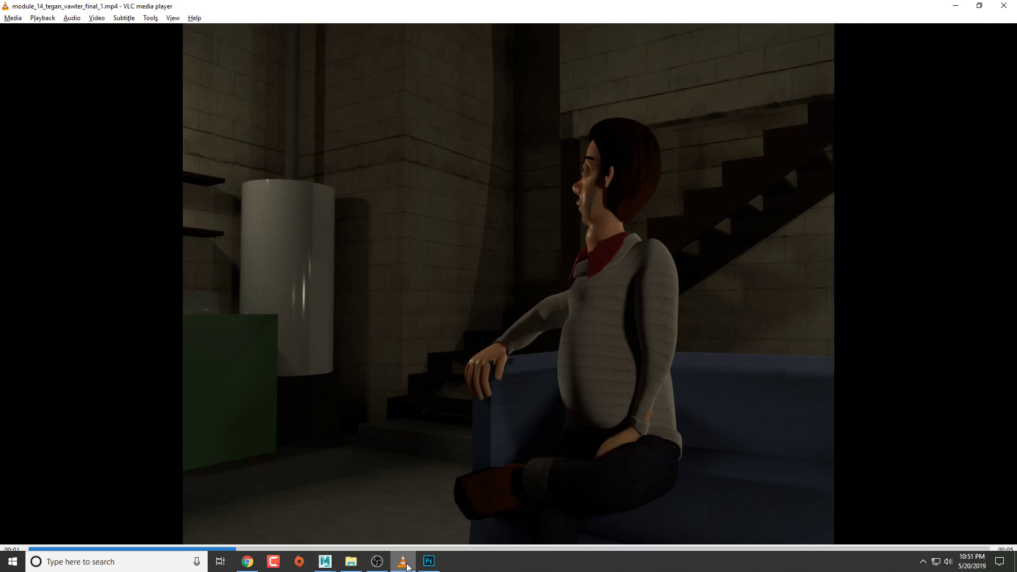
key(space)
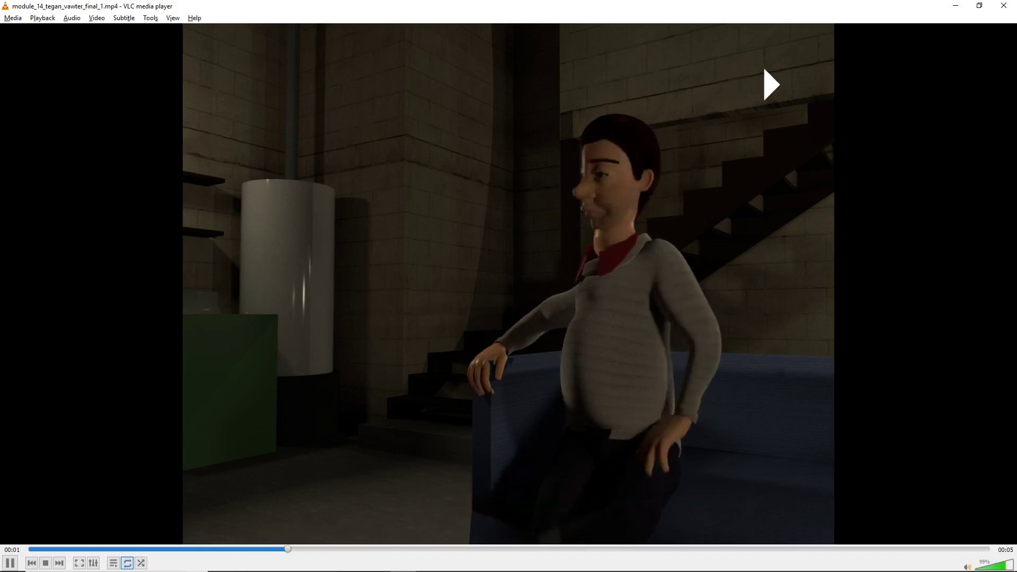